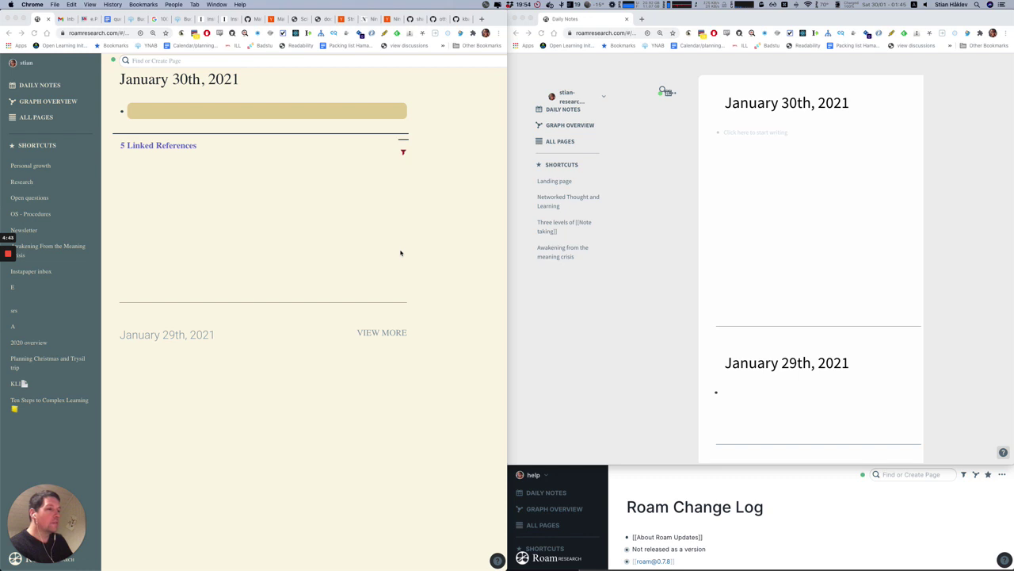
Add a timestamped 01:45 entry 'doing a demo of Roam Inter' on January 30th
{"action": "left_click", "coordinate": [214, 108]}
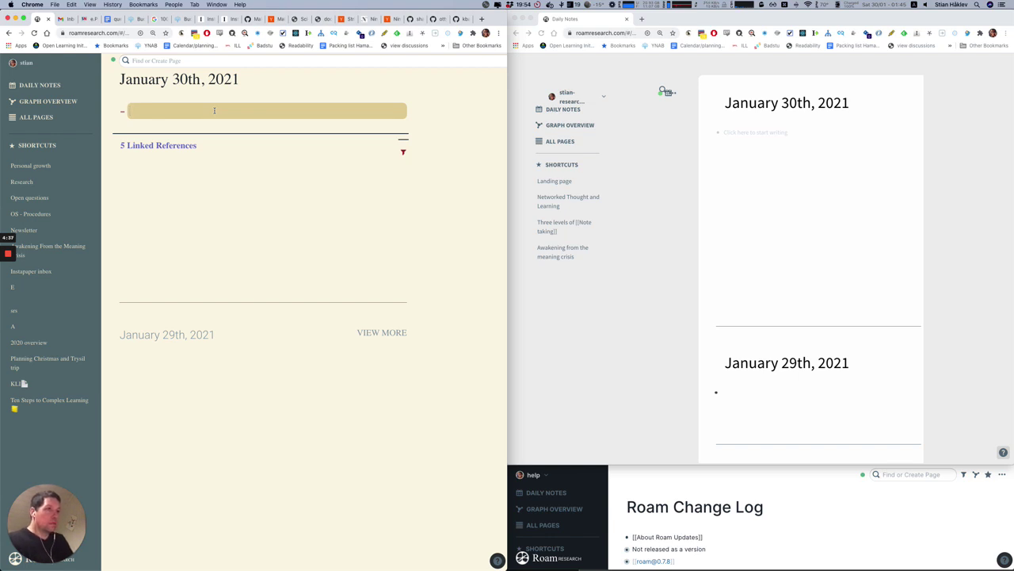
{"action": "type", "text": "/time"}
{"action": "key", "text": "Return"}
{"action": "key", "text": "BackSpace"}
{"action": "type", "text": "just o=d"}
{"action": "key", "text": "BackSpace"}
{"action": "key", "text": "BackSpace"}
{"action": "key", "text": "BackSpace"}
{"action": "type", "text": "doing a demo of Roam Inter"}
Nest the demo entry under a new 'roam/inter/pub:: Stian's worklog' parent block
{"action": "key", "text": "Return"}
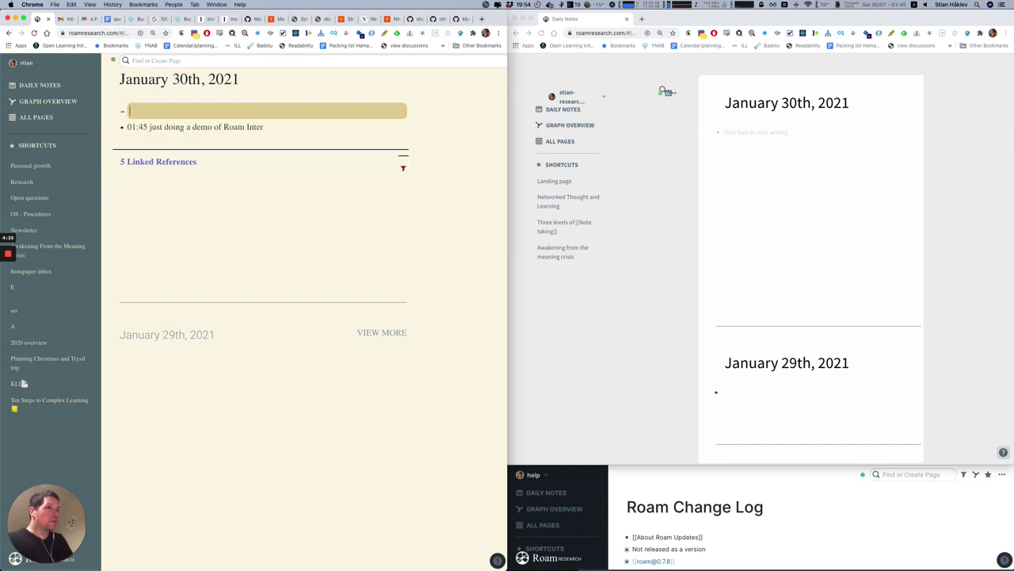
{"action": "type", "text": "my workl"}
{"action": "key", "text": "super+a"}
{"action": "type", "text": "s"}
{"action": "type", "text": "Stian's worklog"}
{"action": "key", "text": "Down"}
{"action": "key", "text": "Tab"}
{"action": "key", "text": "Up"}
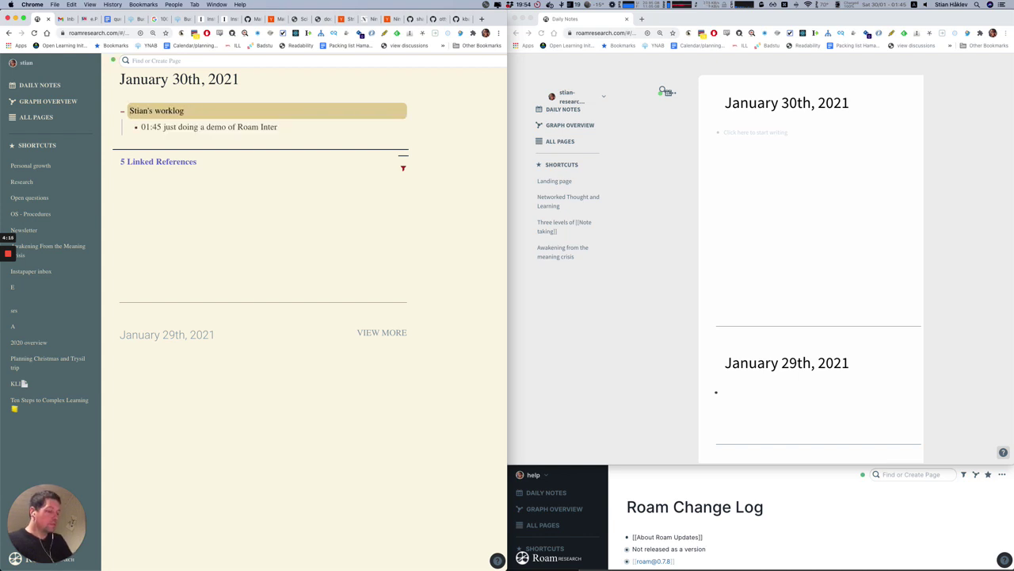
{"action": "type", "text": "roam/inter/pub::"}
Add 'roam/inter/sub:: Stian's worklog' to the second graph's January 30th note
{"action": "mouse_move", "coordinate": [333, 111]}
{"action": "left_click", "coordinate": [747, 133]}
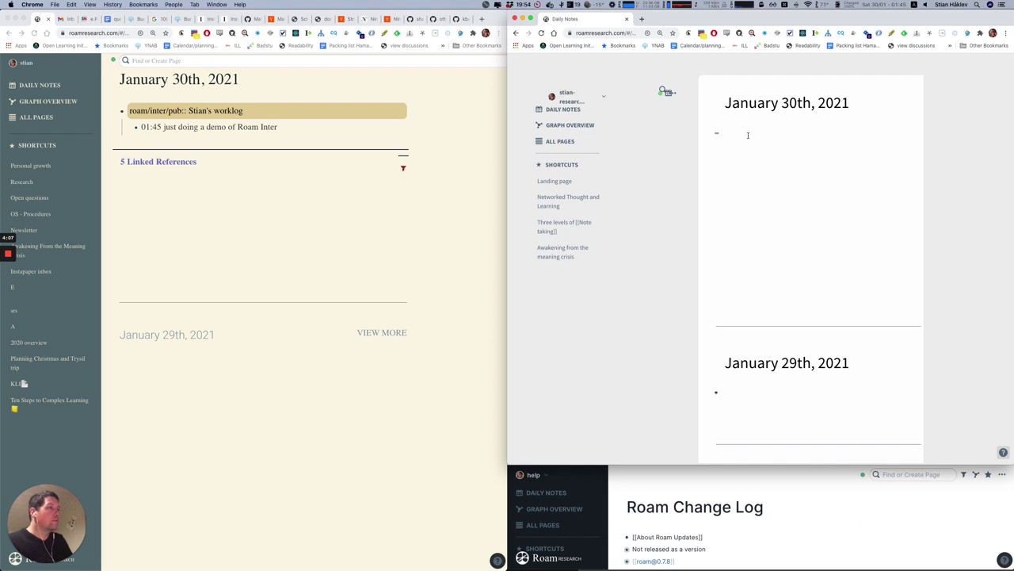
{"action": "type", "text": "roam/"}
{"action": "type", "text": "inter/sub:: Stian's worklog"}
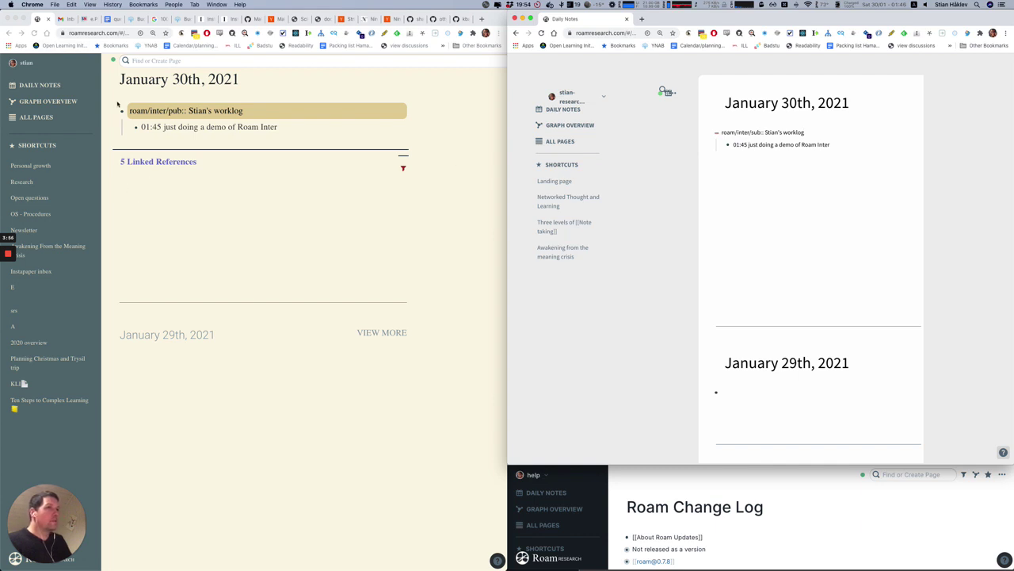
{"action": "left_click", "coordinate": [83, 32]}
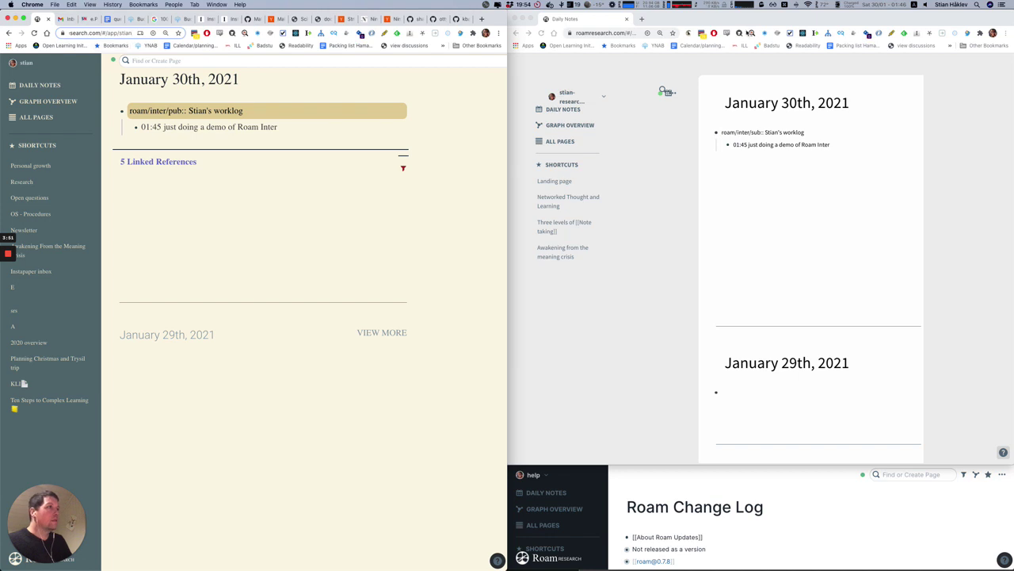
{"action": "left_click", "coordinate": [596, 33]}
{"action": "key", "text": "Right"}
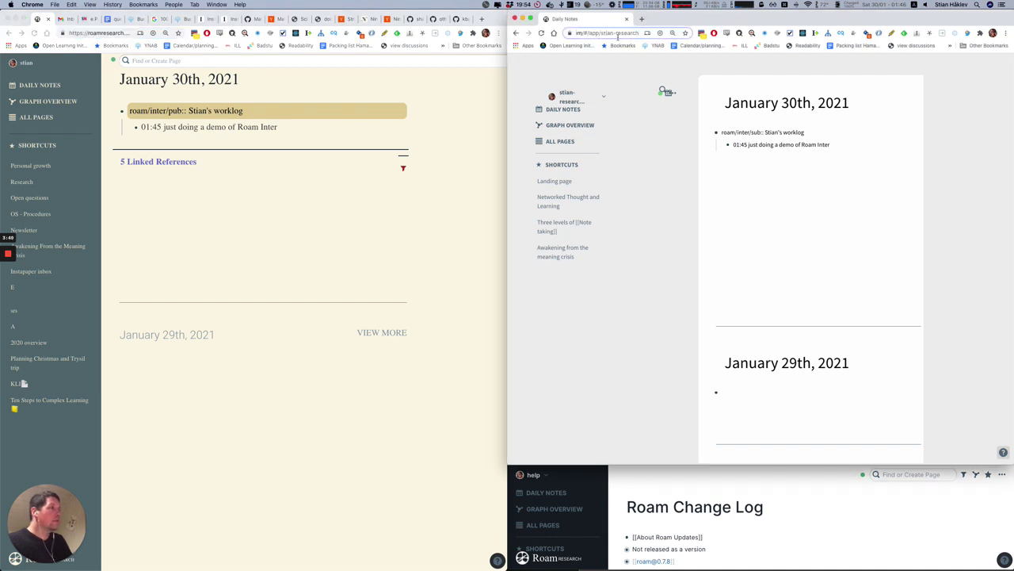
Add a timestamped 01:46 entry 'going to show some more stuff' below the 01:45 line
{"action": "left_click", "coordinate": [310, 128]}
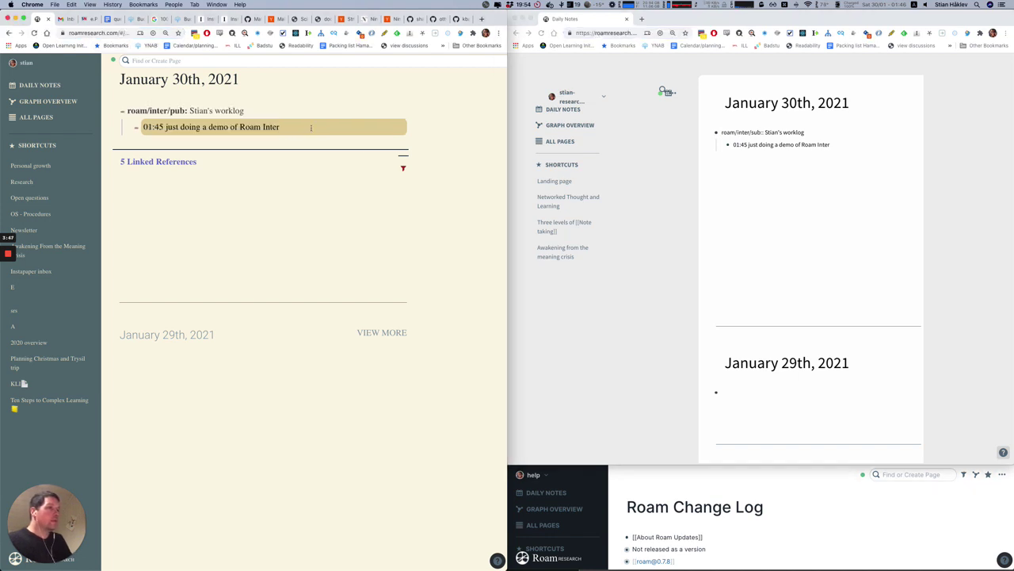
{"action": "key", "text": "Return"}
{"action": "type", "text": "/time"}
{"action": "key", "text": "Return"}
{"action": "type", "text": "go"}
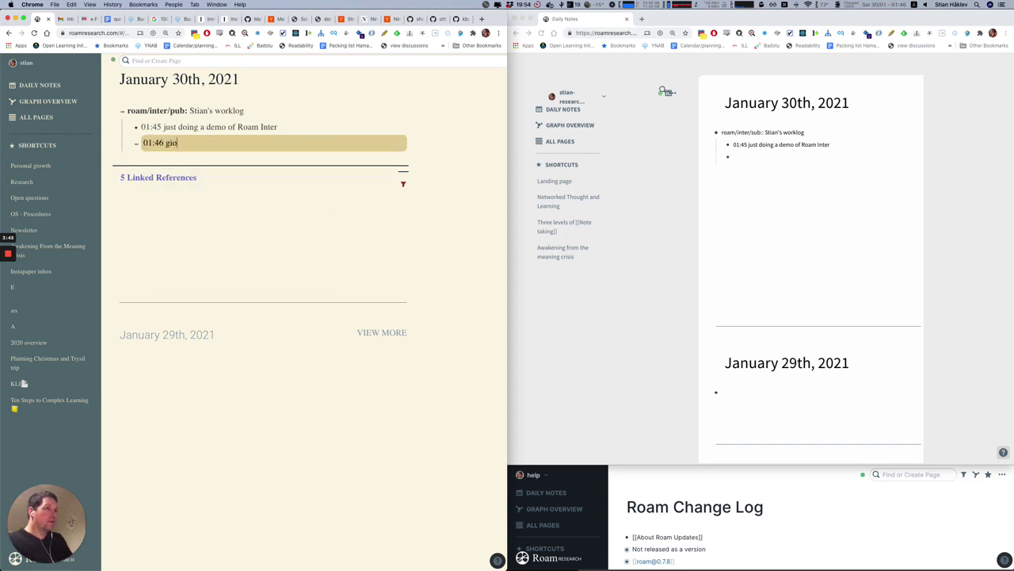
{"action": "type", "text": "ing to show some more stuff"}
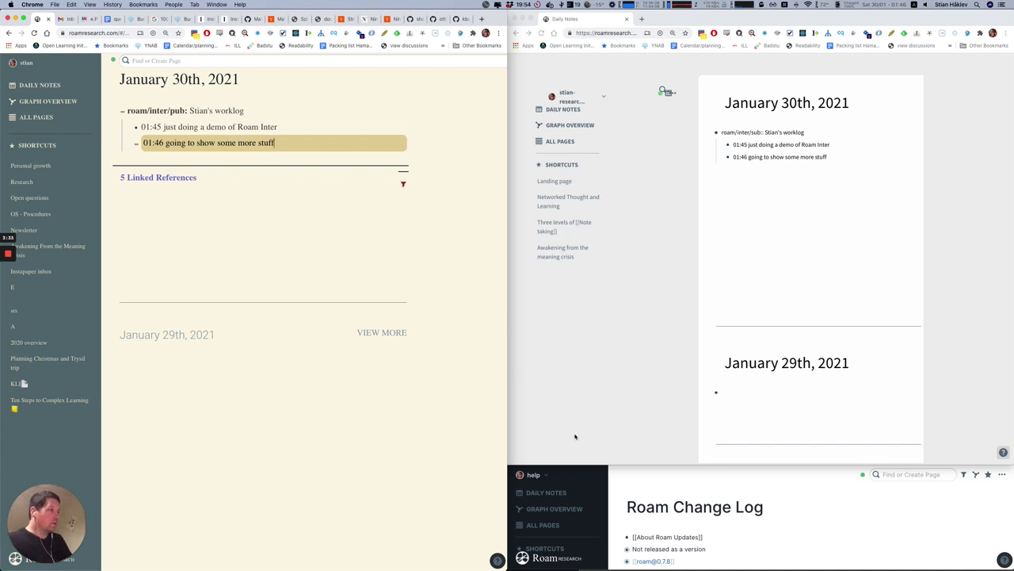
Copy the Stian's worklog subscription block and paste it at the top of the Roam Change Log
{"action": "left_click", "coordinate": [263, 105]}
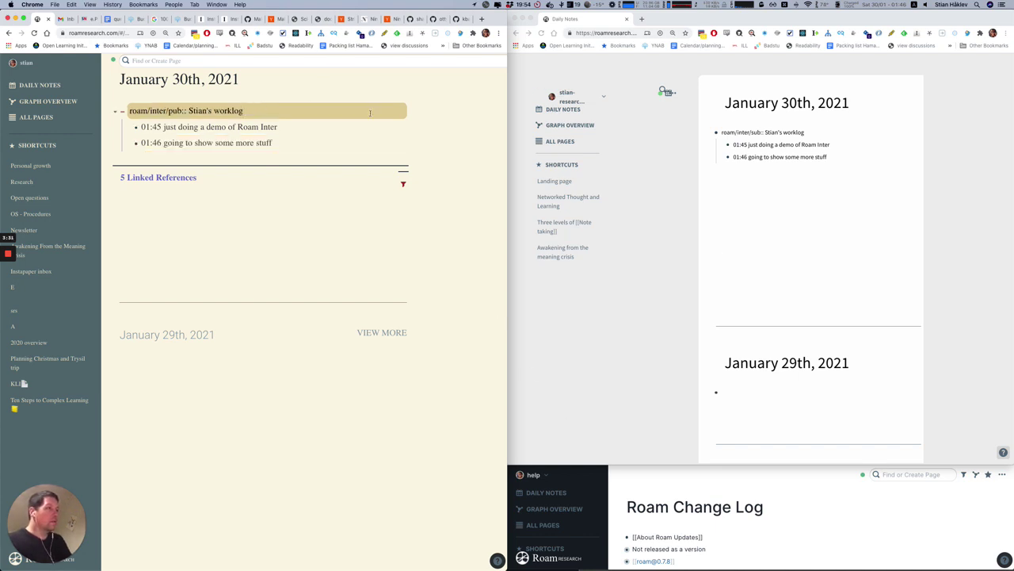
{"action": "left_click", "coordinate": [705, 134]}
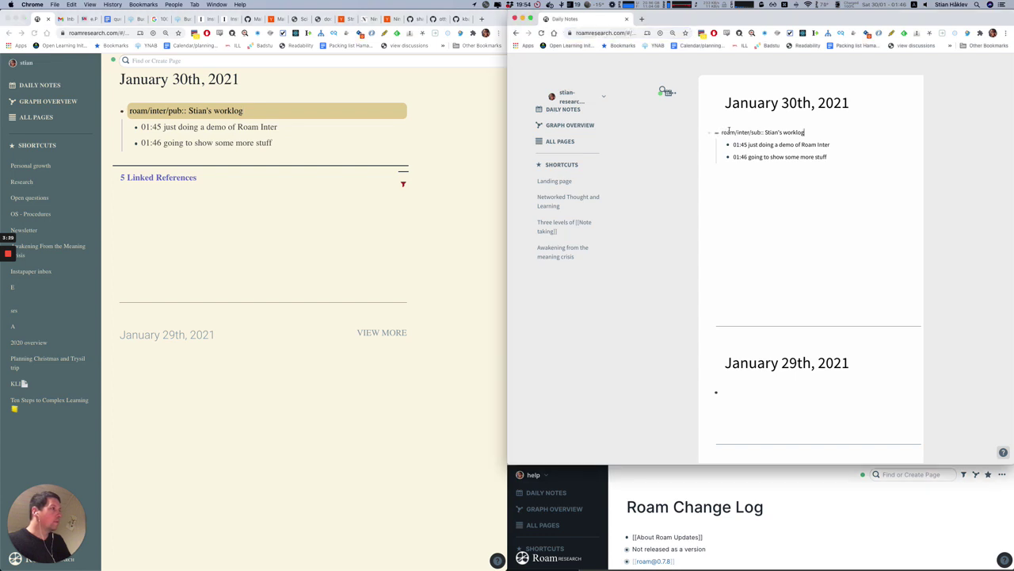
{"action": "triple_click", "coordinate": [729, 132]}
{"action": "key", "text": "ctrl+c"}
{"action": "left_click", "coordinate": [680, 515]}
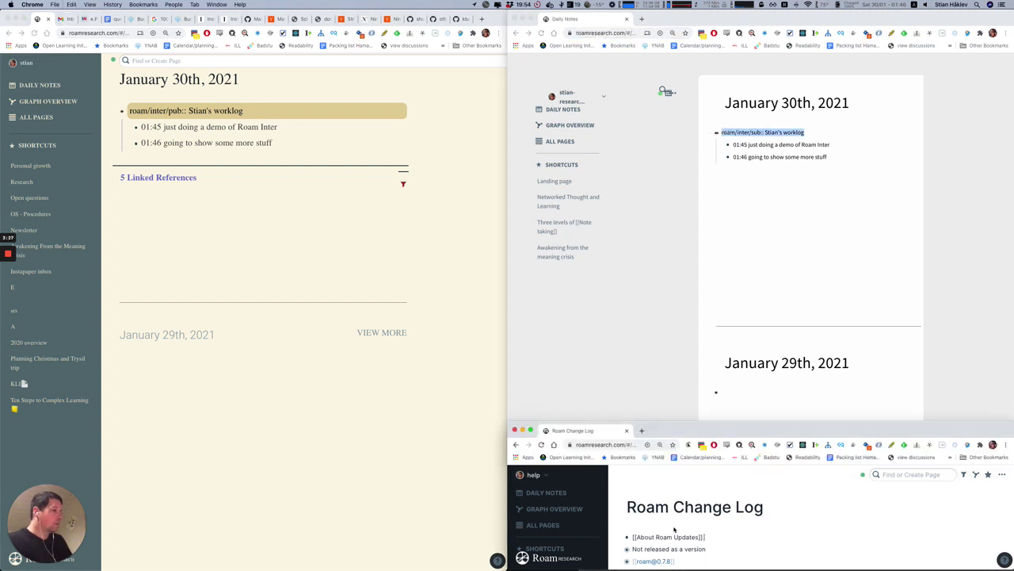
{"action": "key", "text": "ctrl+v"}
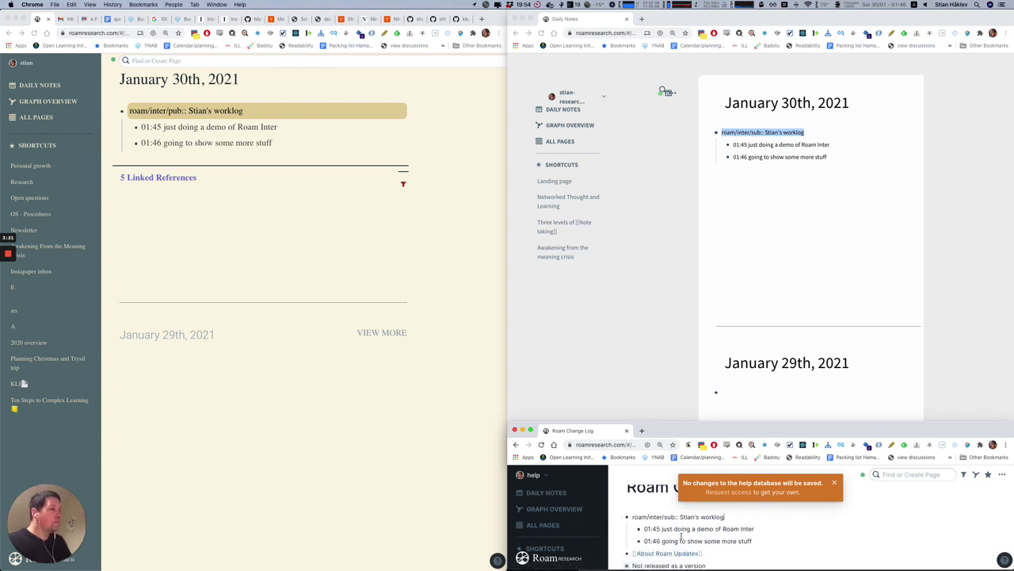
{"action": "left_click", "coordinate": [292, 143]}
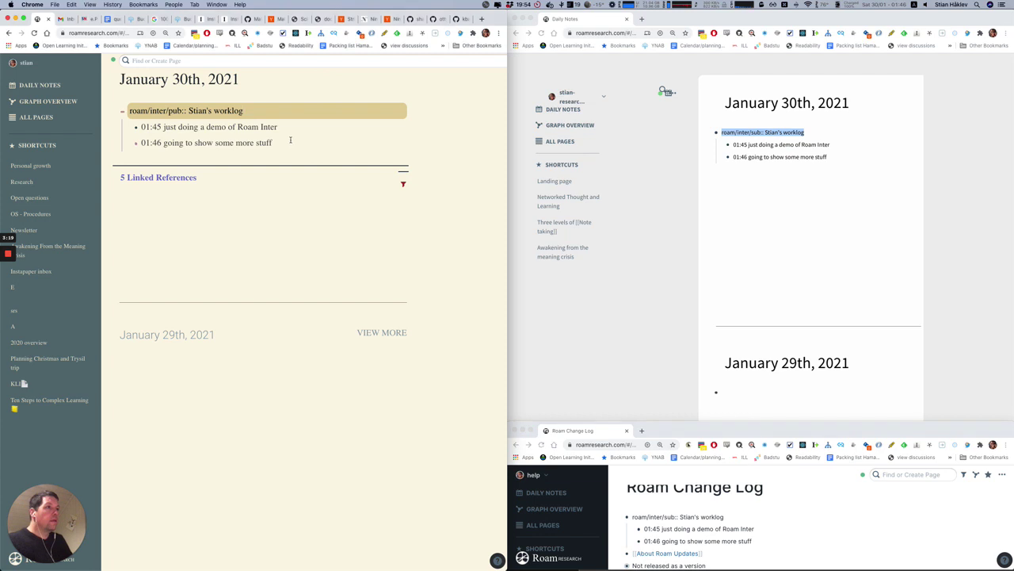
{"action": "left_click", "coordinate": [290, 142]}
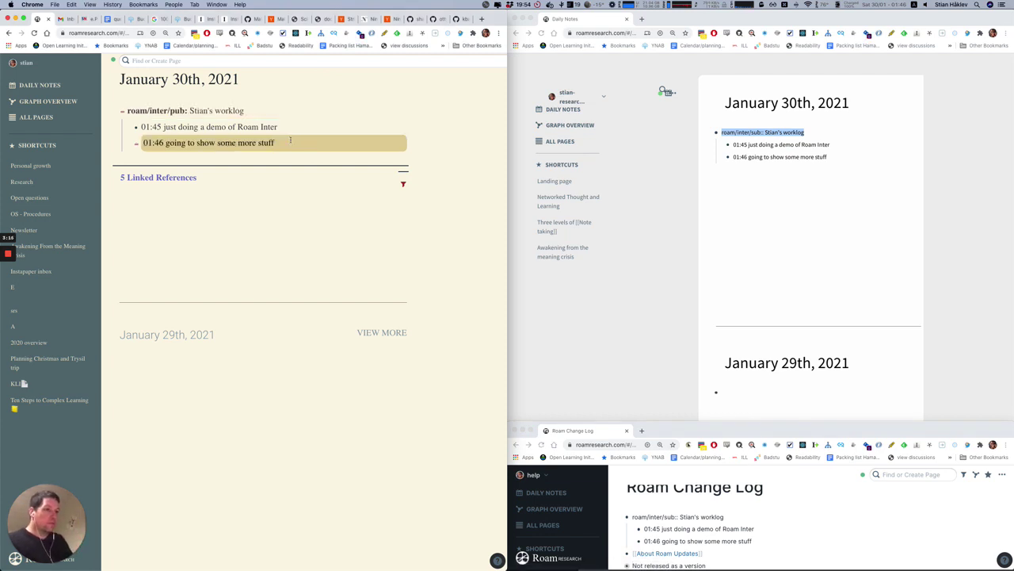
Search 'newsletter' in Find or Create Page and open the Newsletter page, zooming the view out
{"action": "key", "text": "super+u"}
{"action": "type", "text": "newsletter"}
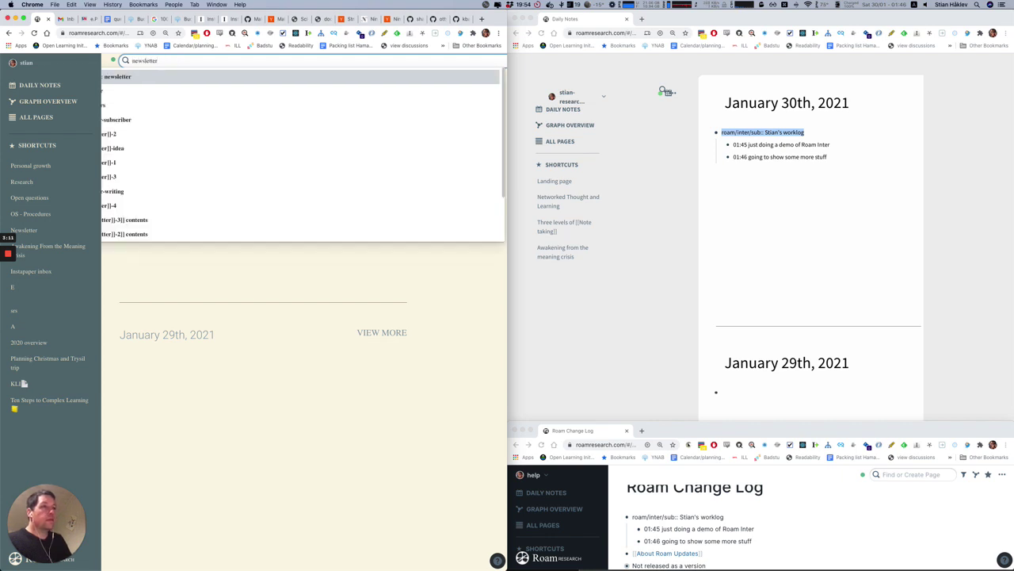
{"action": "key", "text": "Return"}
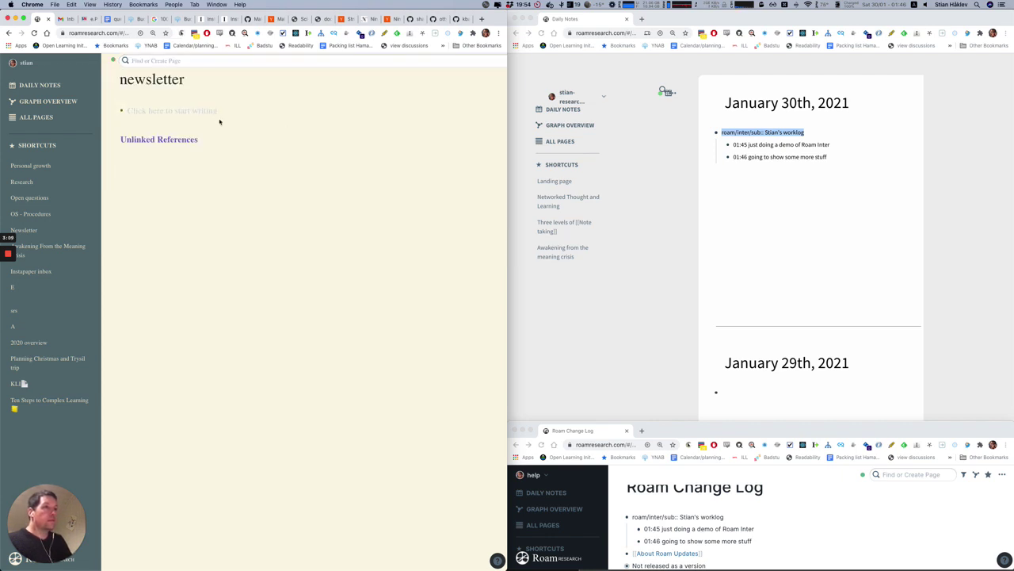
{"action": "key", "text": "super+u"}
{"action": "type", "text": "ne"}
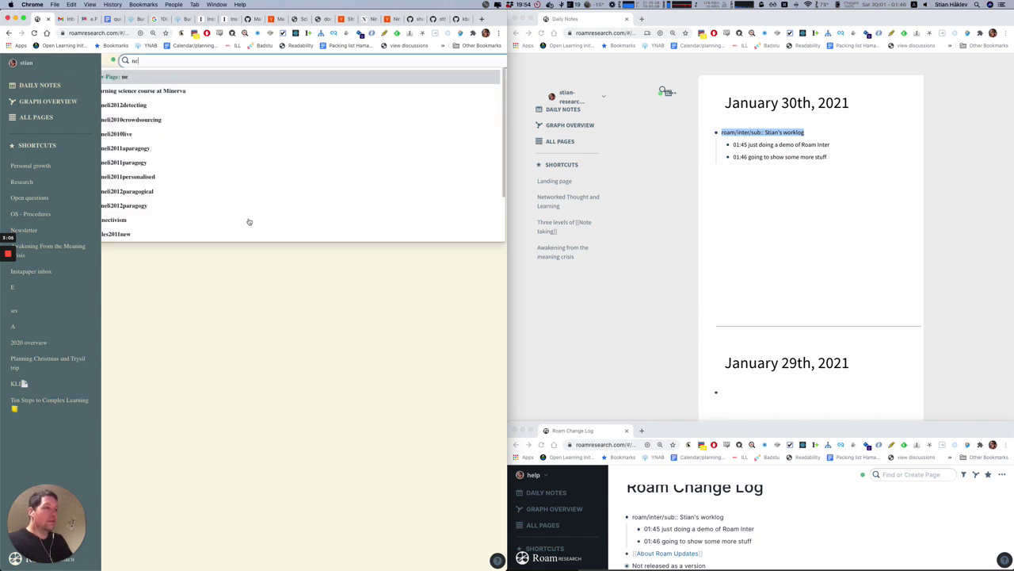
{"action": "key", "text": "super+minus"}
{"action": "key", "text": "super+minus"}
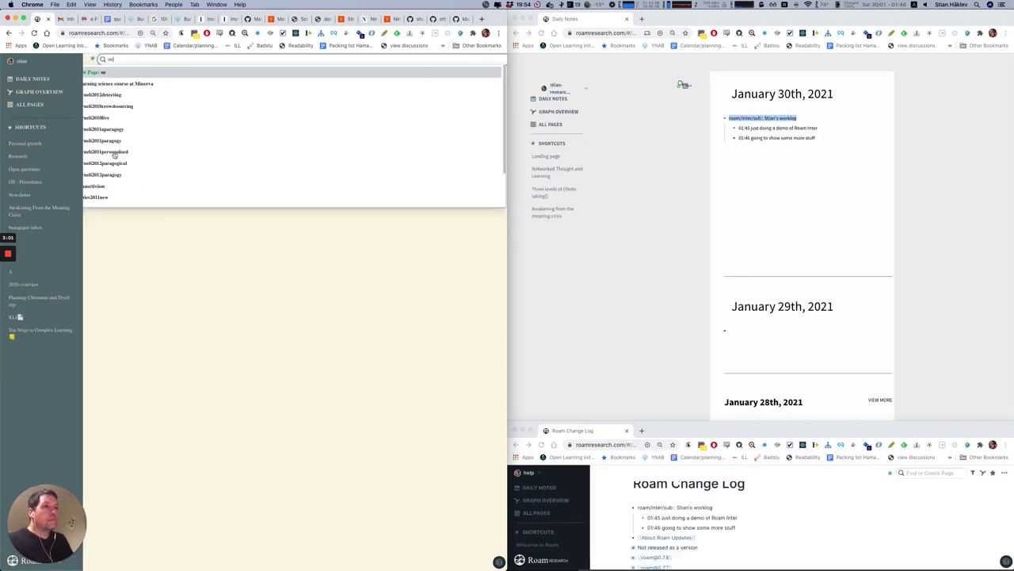
{"action": "type", "text": "wsletter"}
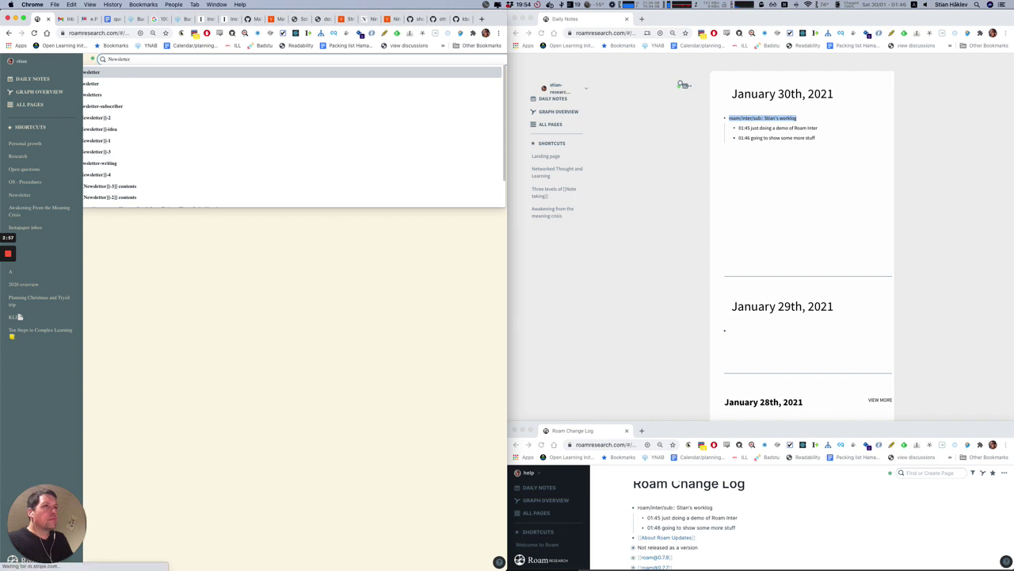
{"action": "key", "text": "Return"}
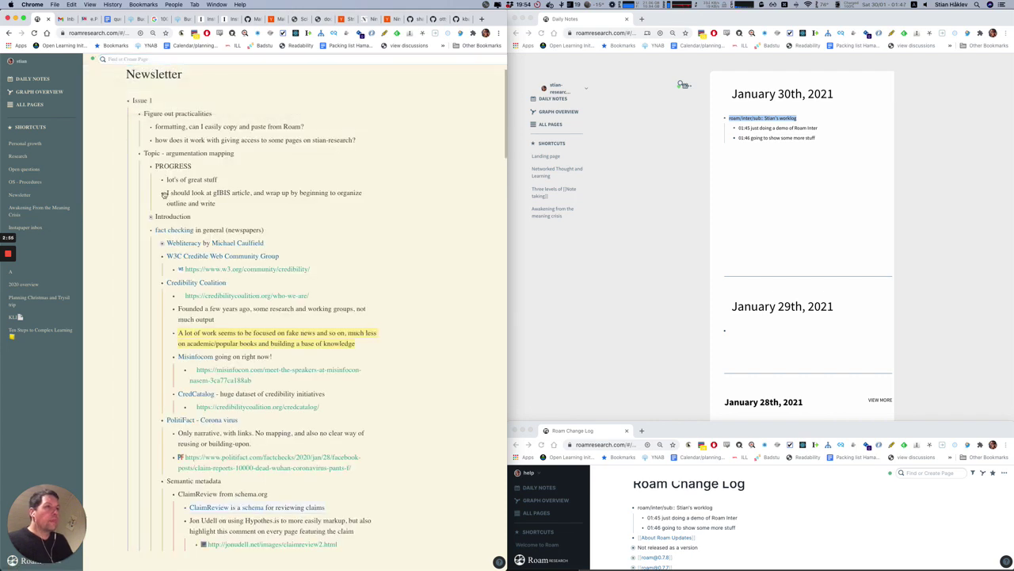
Add a 'First Roam newsletter in Roam' block above Issue 1
{"action": "left_click", "coordinate": [167, 101]}
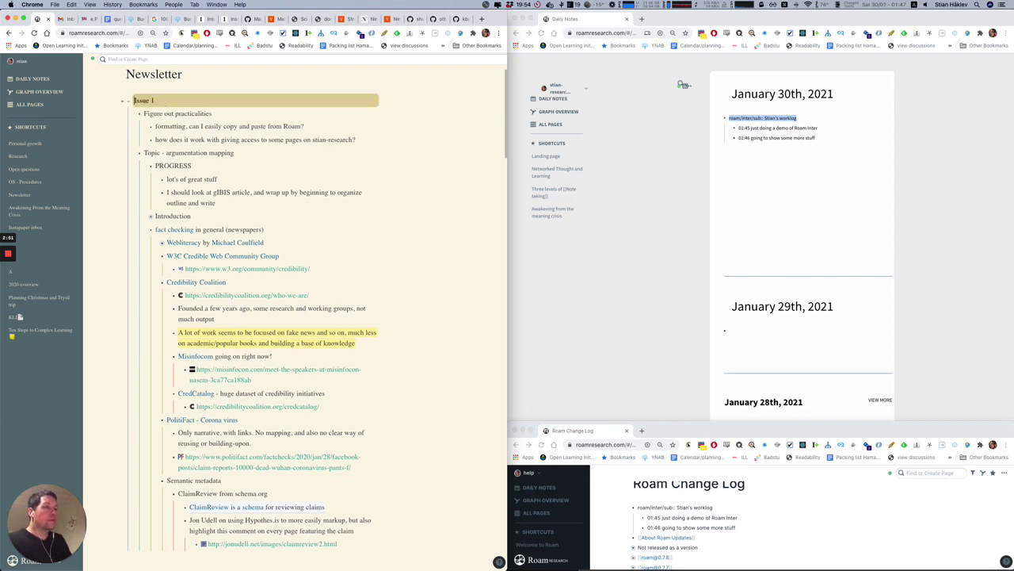
{"action": "key", "text": "Return"}
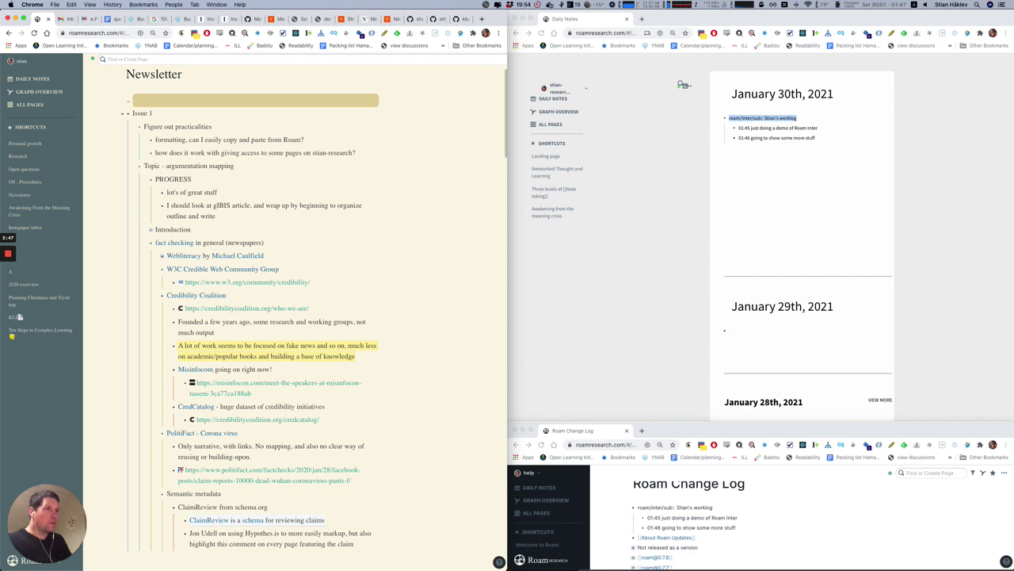
{"action": "key", "text": "BackSpace"}
{"action": "key", "text": "Return"}
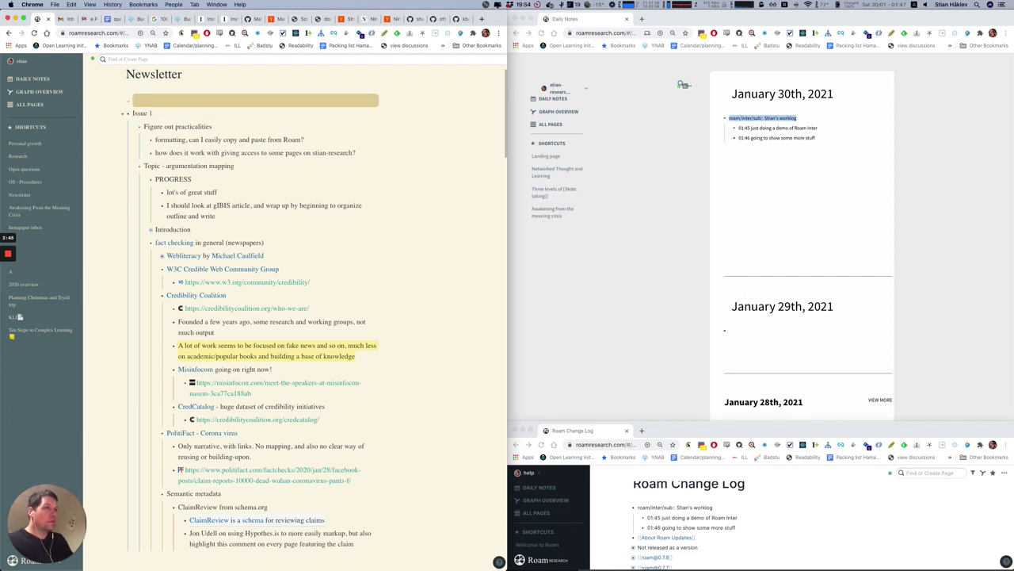
{"action": "type", "text": "First Roam newsletter in Roam"}
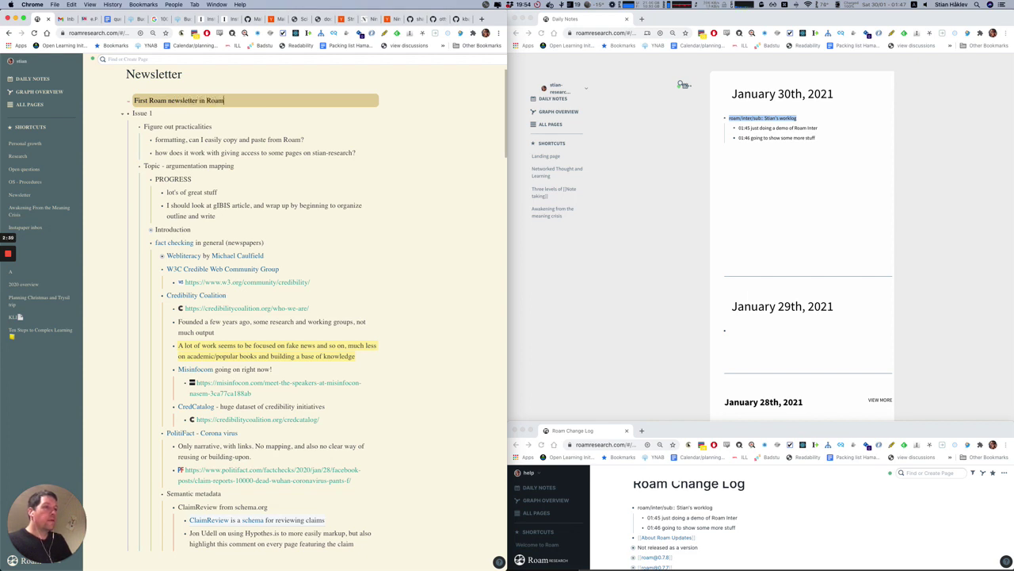
Nest that line under a new 'roam/inter/pub:: Roam-in-Roam' parent block
{"action": "key", "text": "Return"}
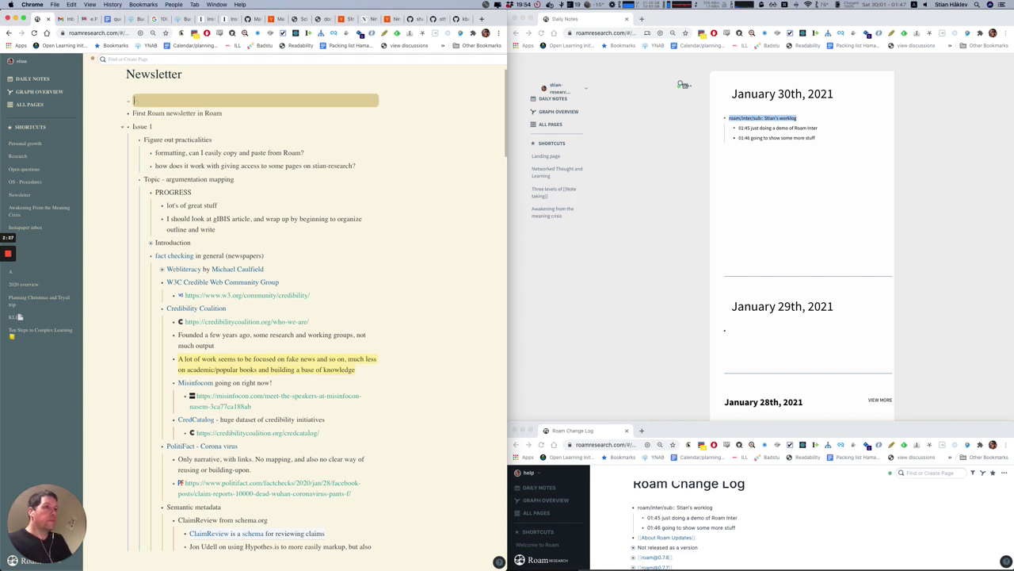
{"action": "key", "text": "Down"}
{"action": "key", "text": "Tab"}
{"action": "key", "text": "Up"}
{"action": "type", "text": "roam/inter/pub:: "}
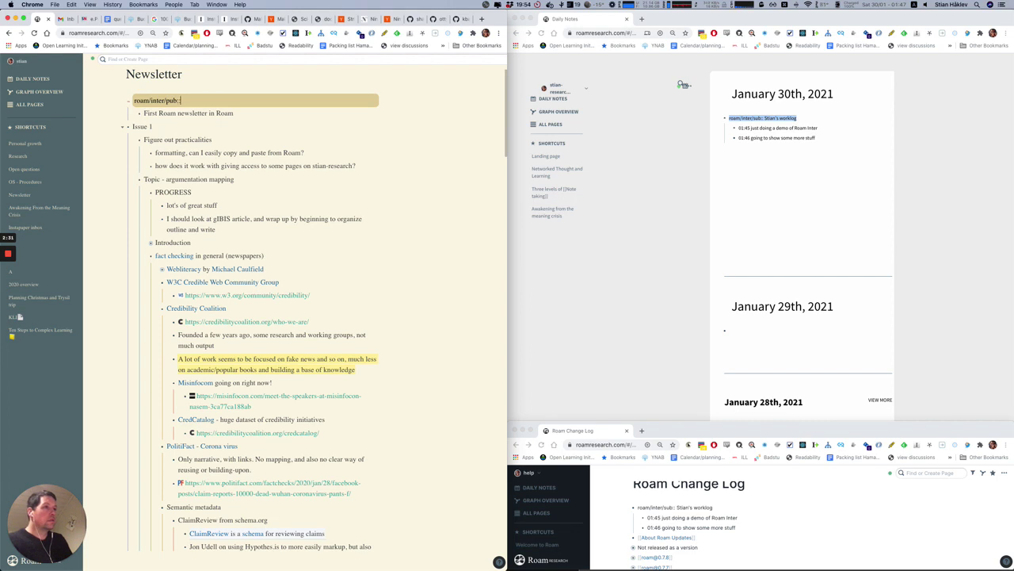
{"action": "type", "text": "Roam-in-Roam"}
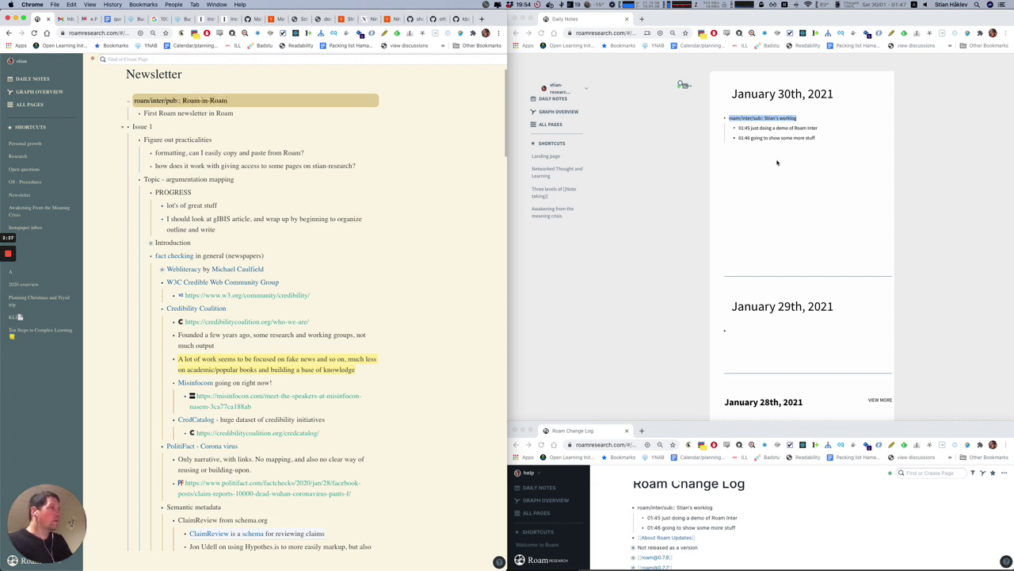
Subscribe to Roam-in-Roam with a roam/inter/sub:: block on the January 29th note
{"action": "left_click", "coordinate": [821, 150]}
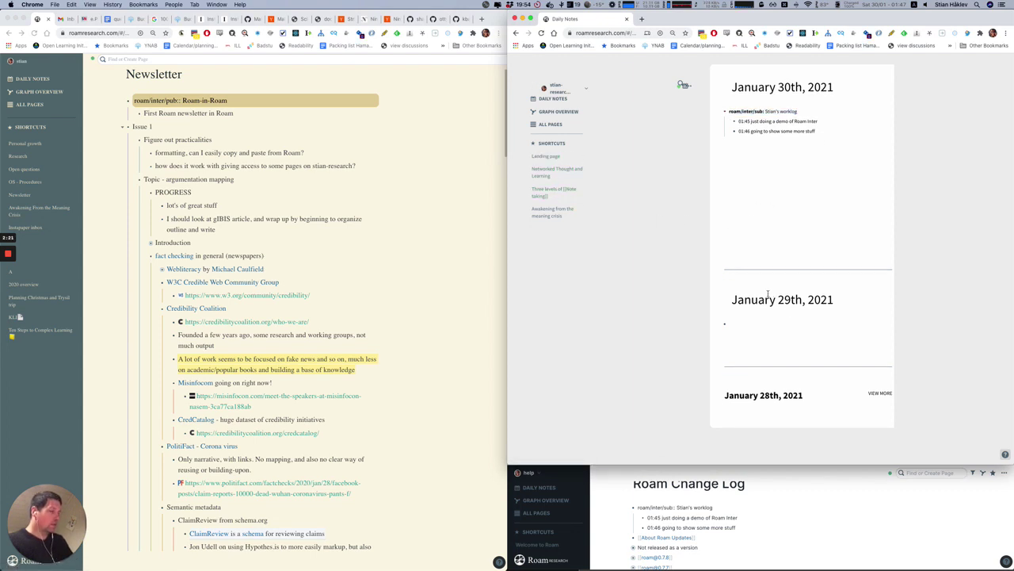
{"action": "left_click", "coordinate": [747, 324]}
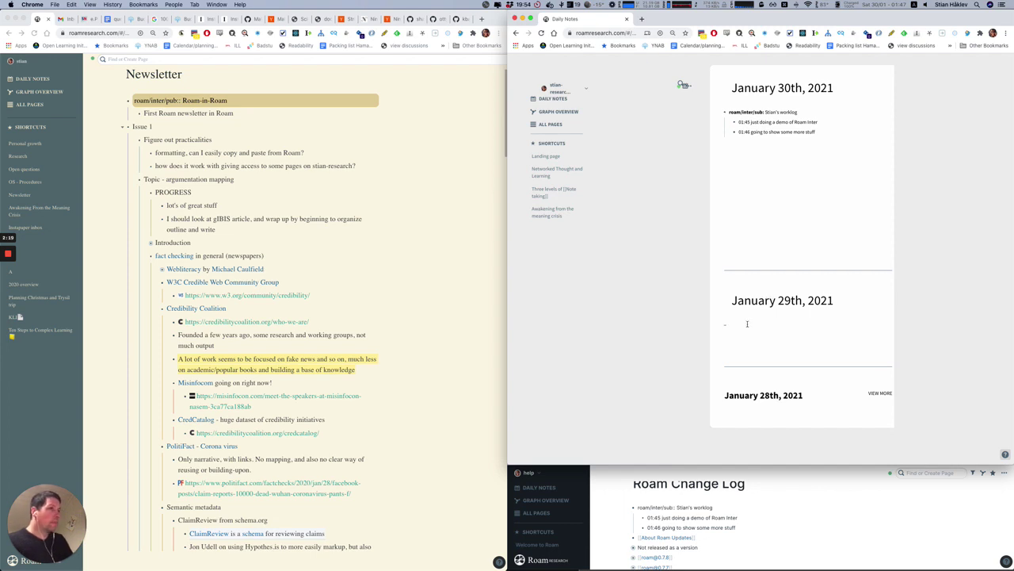
{"action": "type", "text": "roam/inter/sub:: Roam-in-Roam"}
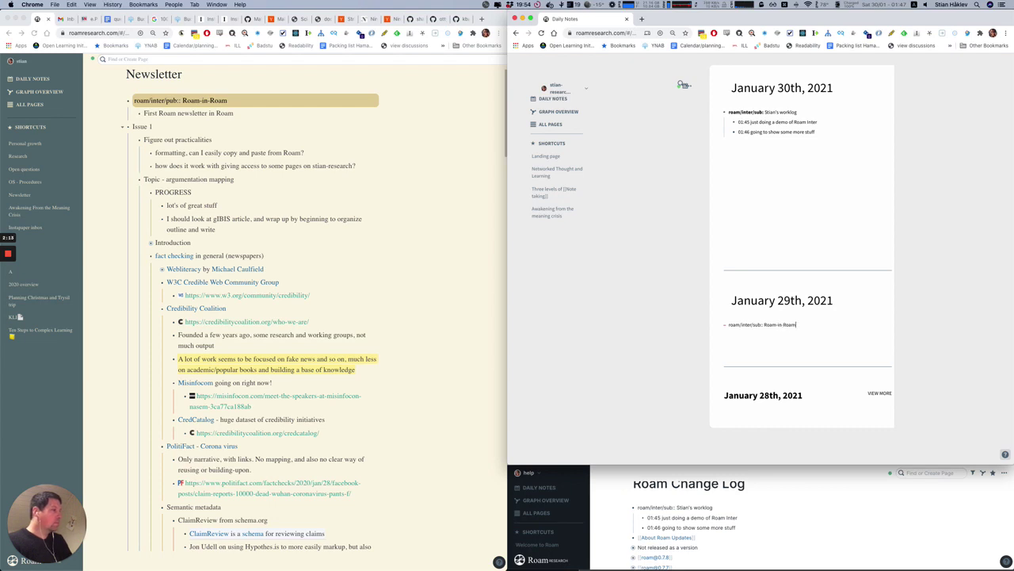
{"action": "key", "text": "Escape"}
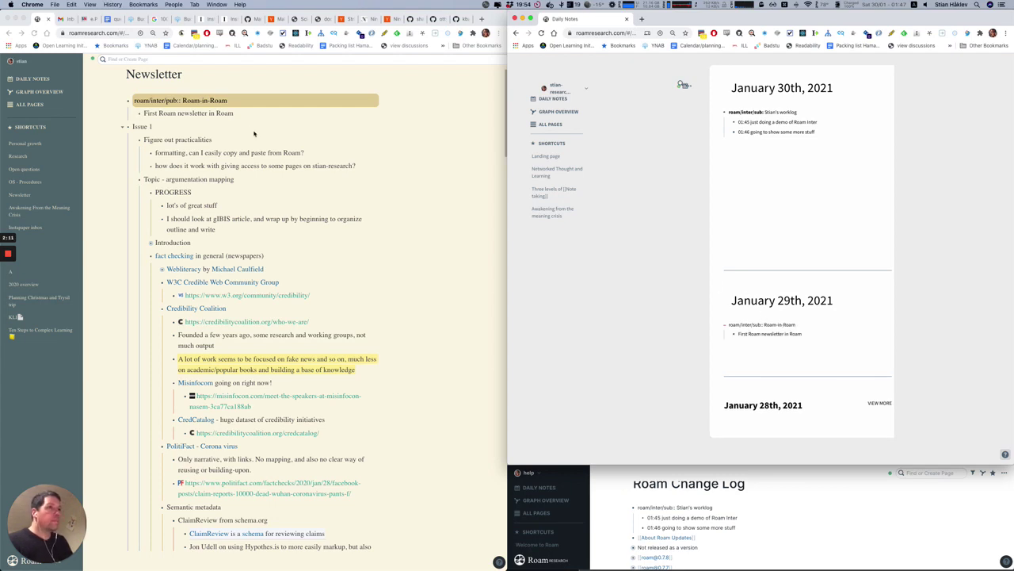
Add the line 'I've been reading a lot about semantic metadata, which I want to share with you'
{"action": "left_click", "coordinate": [238, 113]}
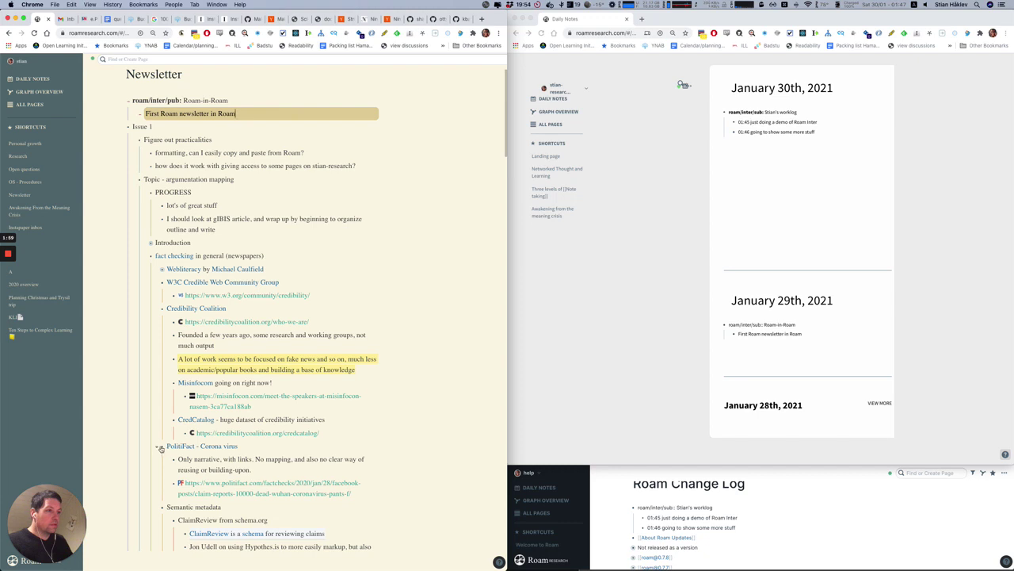
{"action": "mouse_move", "coordinate": [162, 445]}
{"action": "scroll", "coordinate": [174, 499], "scroll_direction": "down", "scroll_amount": 5}
{"action": "scroll", "coordinate": [175, 499], "scroll_direction": "down", "scroll_amount": 4}
{"action": "scroll", "coordinate": [175, 499], "scroll_direction": "up", "scroll_amount": 1}
{"action": "scroll", "coordinate": [174, 499], "scroll_direction": "up", "scroll_amount": 2}
{"action": "scroll", "coordinate": [174, 499], "scroll_direction": "up", "scroll_amount": 5}
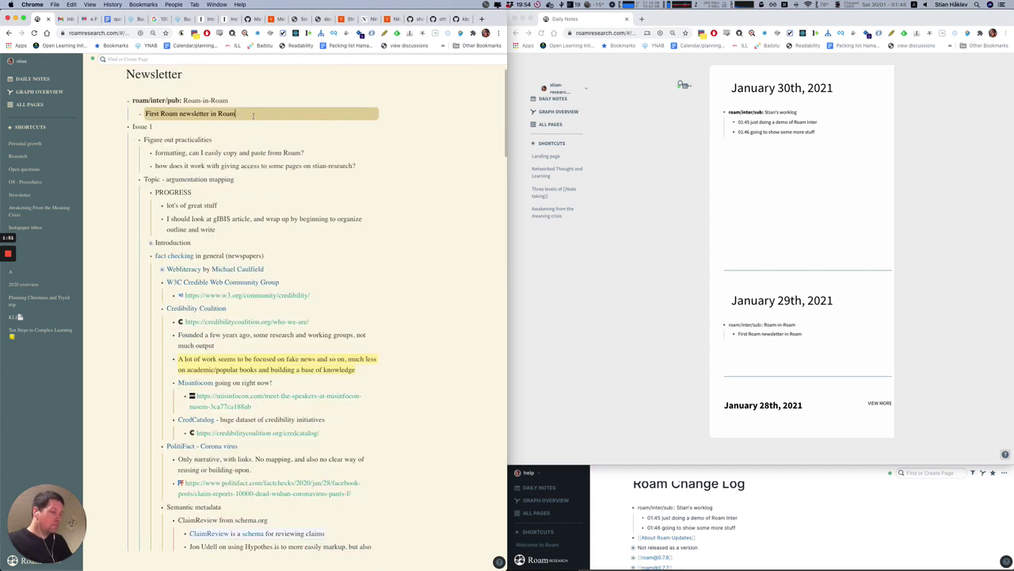
{"action": "key", "text": "Return"}
{"action": "type", "text": "I've been reading a lot about semantic metadata, which I want to share iwht y"}
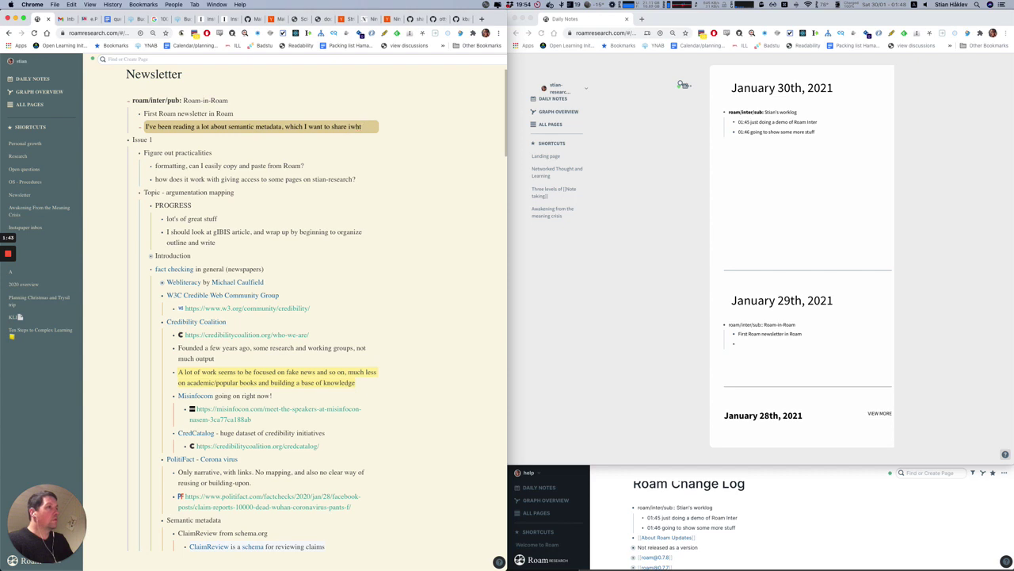
{"action": "key", "text": "BackSpace"}
{"action": "key", "text": "BackSpace"}
{"action": "key", "text": "BackSpace"}
{"action": "type", "text": "with yo"}
{"action": "type", "text": "u"}
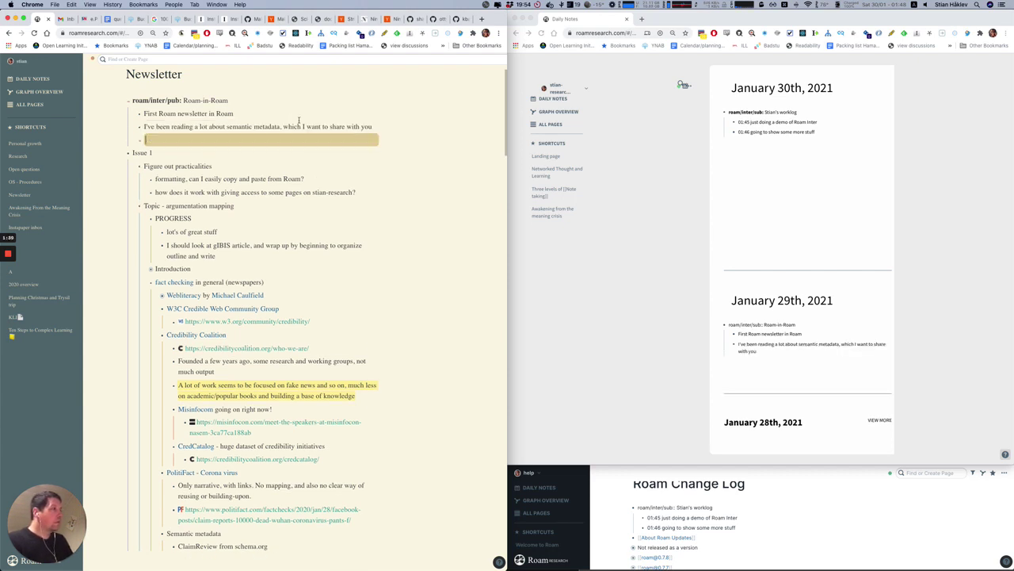
Copy a block reference to the Semantic metadata block
{"action": "scroll", "coordinate": [226, 320], "scroll_direction": "down", "scroll_amount": 3}
{"action": "scroll", "coordinate": [227, 319], "scroll_direction": "down", "scroll_amount": 1}
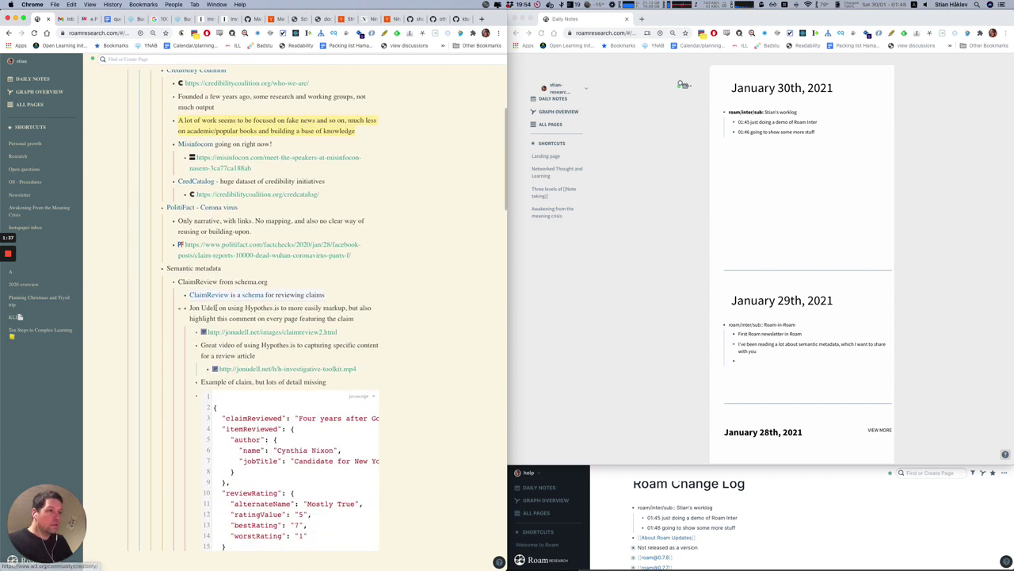
{"action": "right_click", "coordinate": [161, 269]}
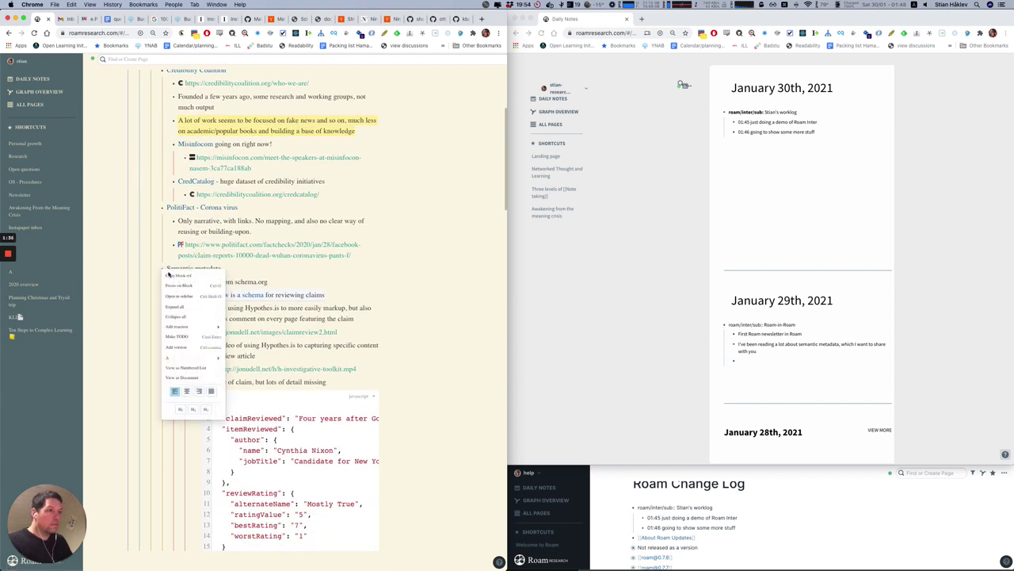
{"action": "scroll", "coordinate": [268, 162], "scroll_direction": "up", "scroll_amount": 4}
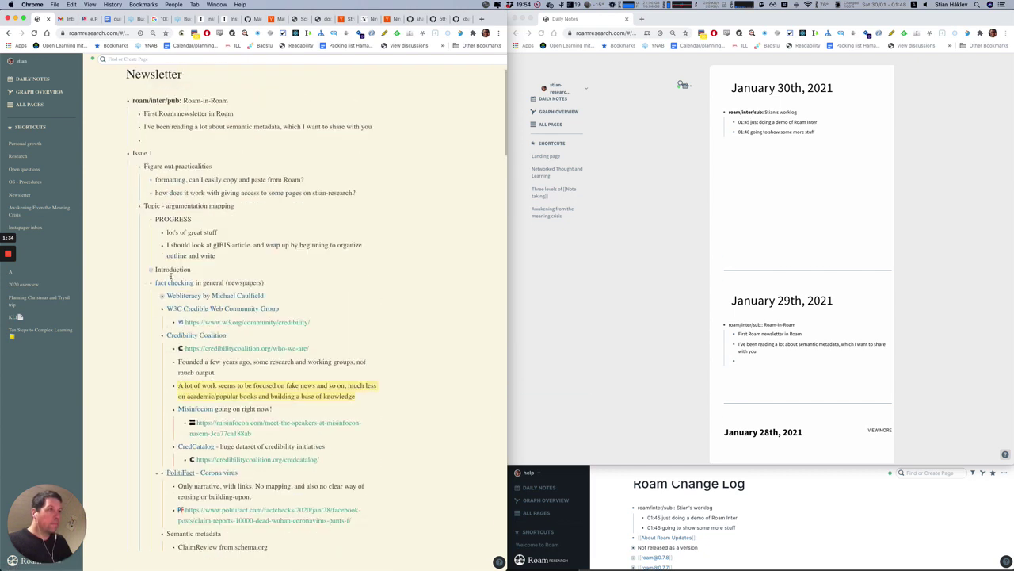
{"action": "left_click", "coordinate": [230, 140]}
{"action": "type", "text": "((FnUv14uCY))"}
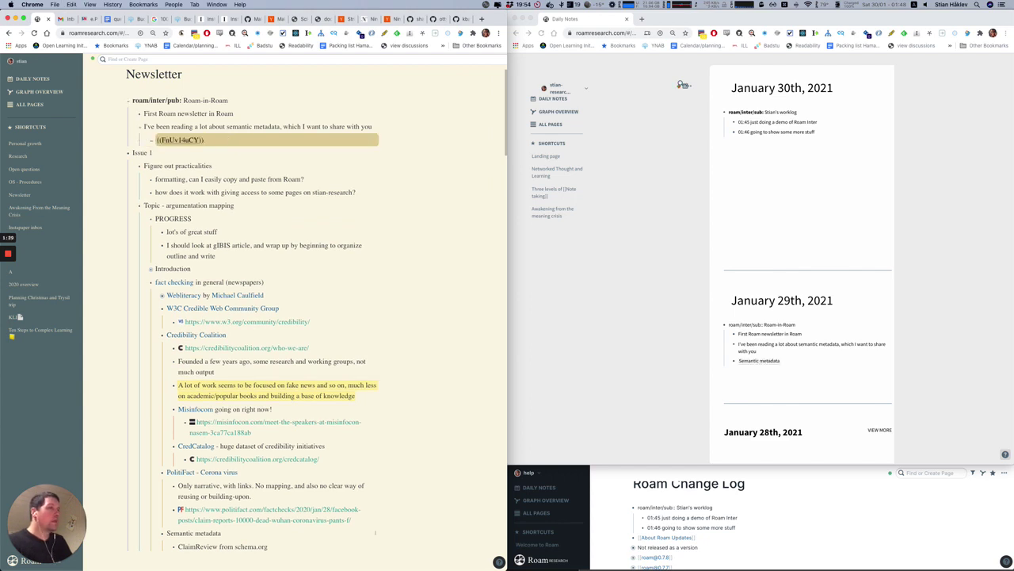
{"action": "type", "text": "{{expand"}
{"action": "key", "text": "alt+shift+Left"}
{"action": "type", "text": "embed"}
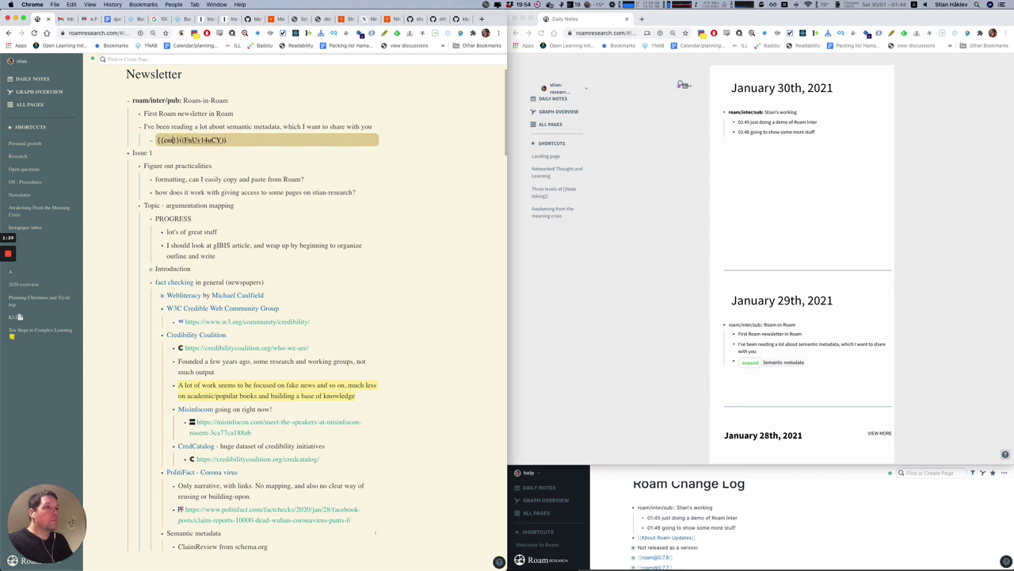
{"action": "key", "text": "Delete"}
{"action": "key", "text": "Delete"}
{"action": "type", "text": ":"}
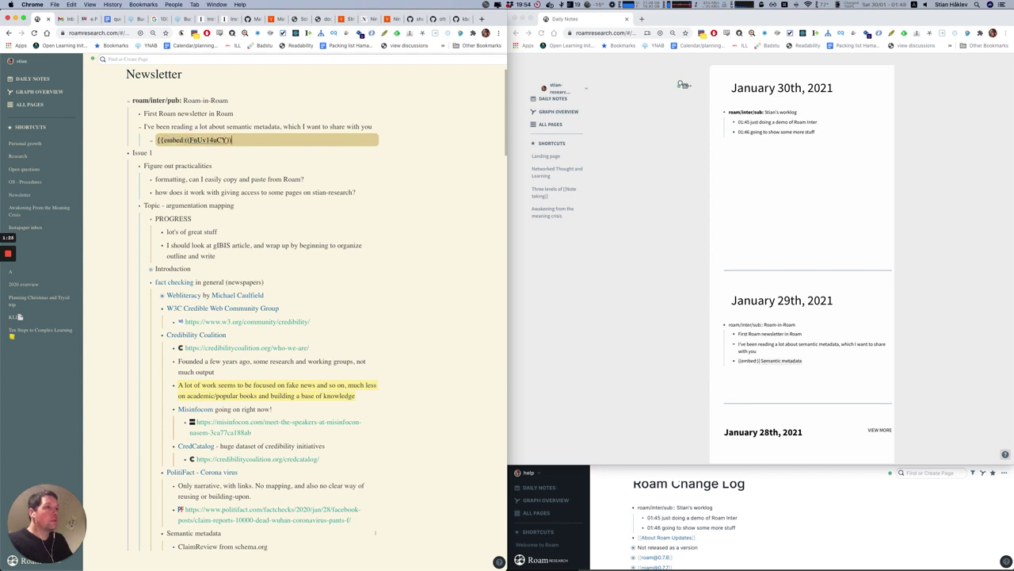
{"action": "key", "text": "End"}
{"action": "type", "text": "}}"}
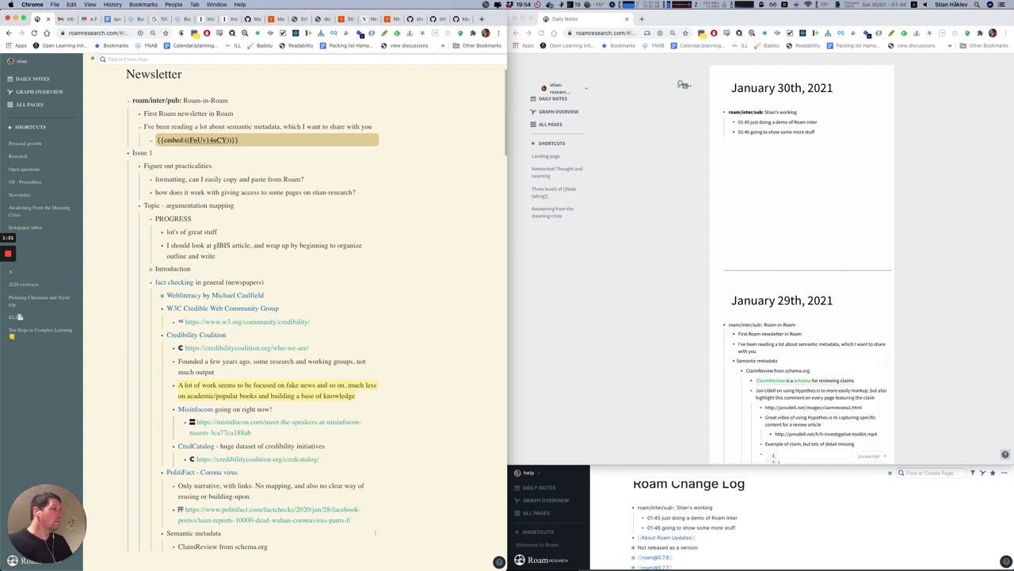
{"action": "scroll", "coordinate": [783, 215], "scroll_direction": "down", "scroll_amount": 5}
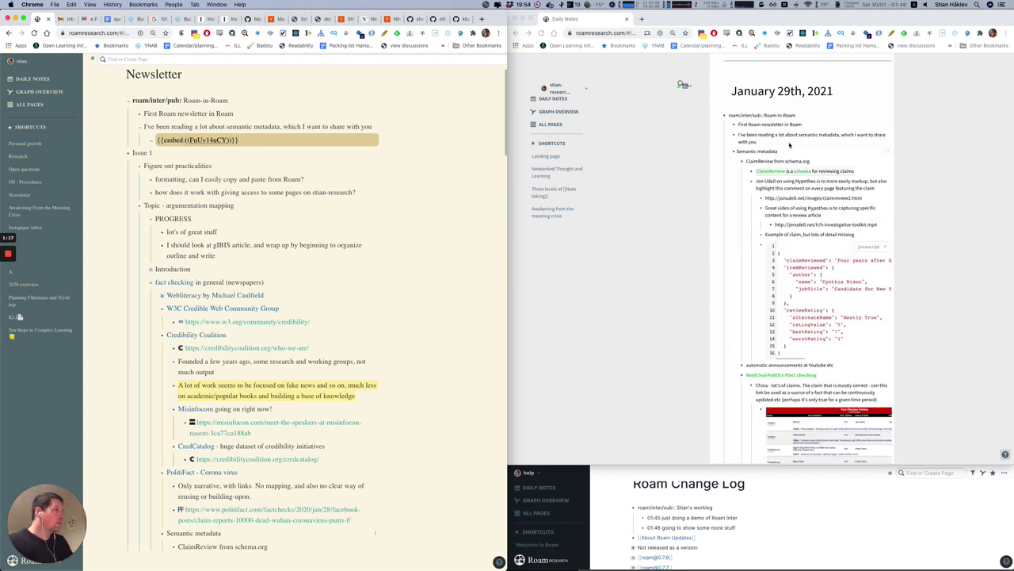
{"action": "left_click", "coordinate": [805, 199]}
{"action": "key", "text": "super+w"}
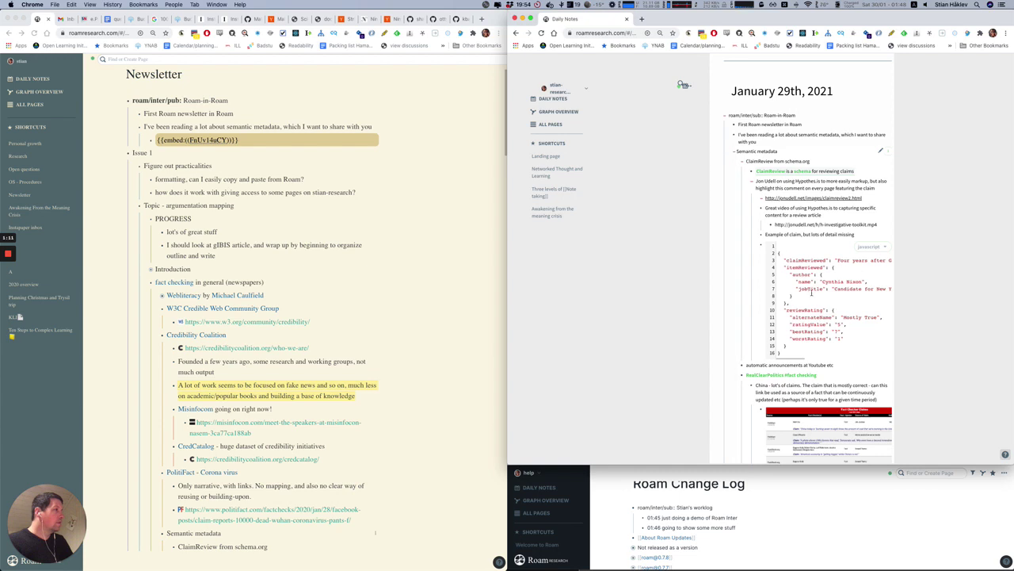
{"action": "scroll", "coordinate": [811, 292], "scroll_direction": "down", "scroll_amount": 3}
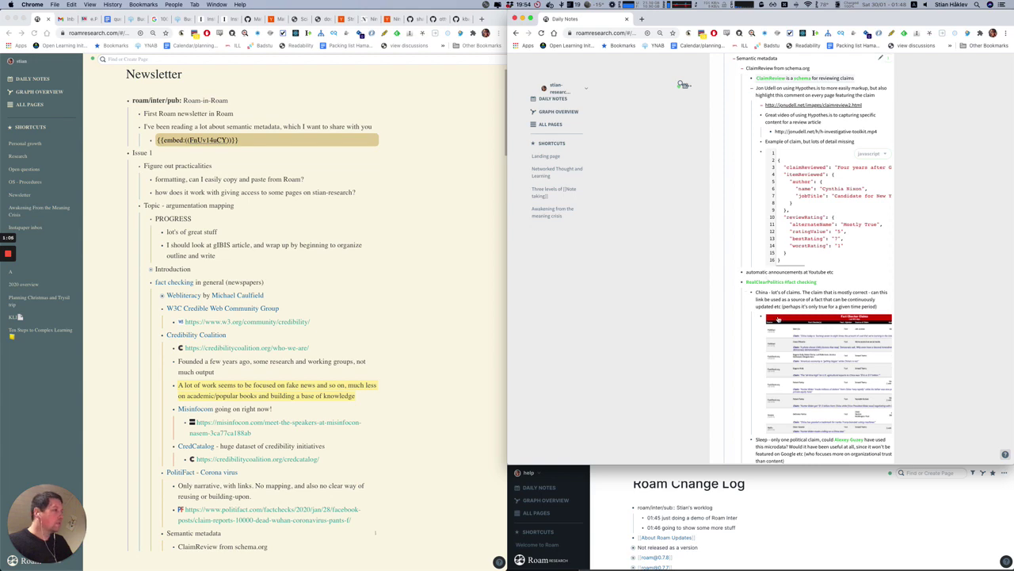
{"action": "scroll", "coordinate": [778, 319], "scroll_direction": "down", "scroll_amount": 1}
{"action": "scroll", "coordinate": [778, 320], "scroll_direction": "up", "scroll_amount": 5}
{"action": "scroll", "coordinate": [778, 320], "scroll_direction": "up", "scroll_amount": 3}
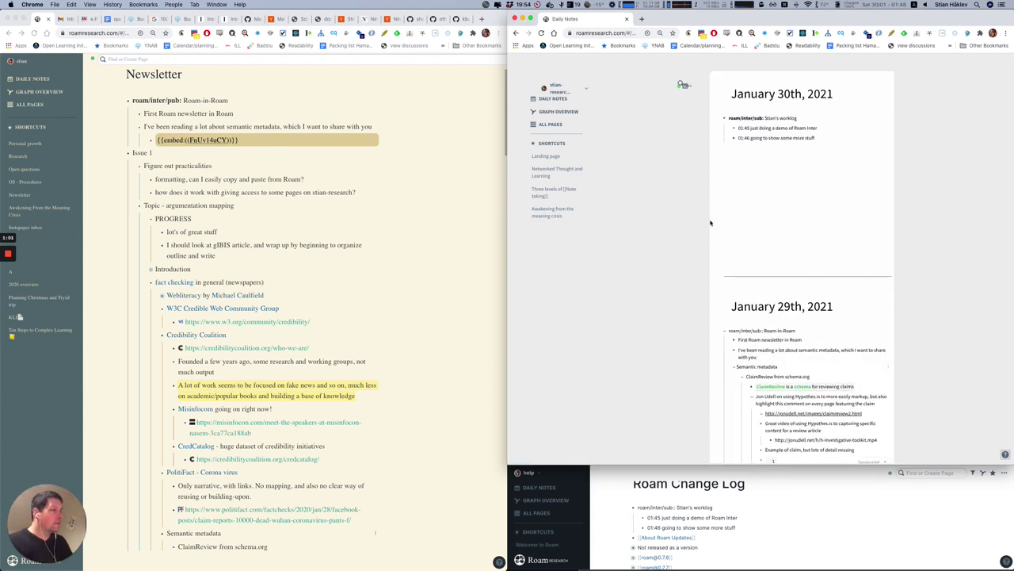
Nest 'Not released as a version' under a new 'roam/inter/pub:: Not released' block in the Change Log
{"action": "scroll", "coordinate": [678, 531], "scroll_direction": "down", "scroll_amount": 2}
{"action": "scroll", "coordinate": [694, 508], "scroll_direction": "down", "scroll_amount": 2}
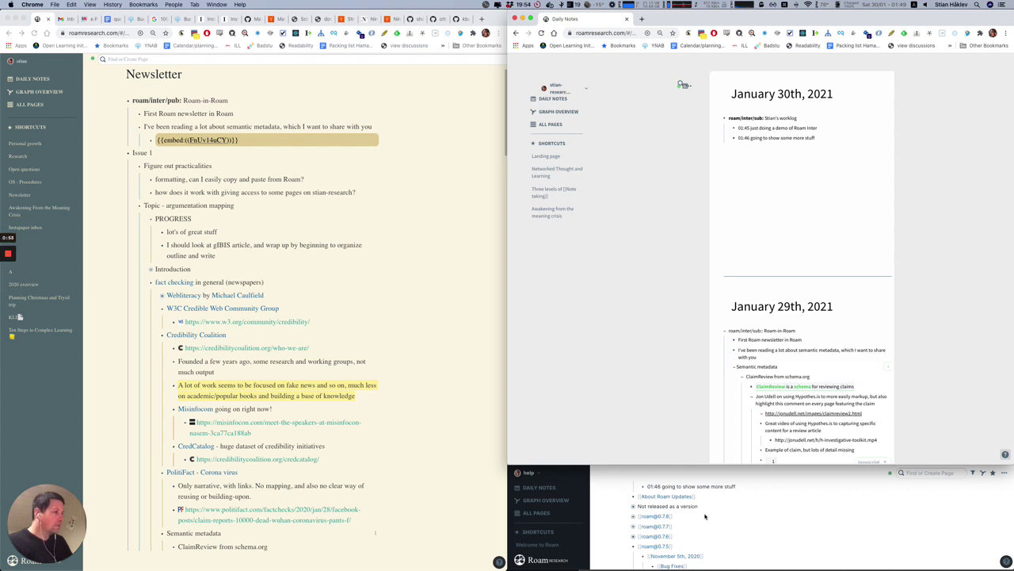
{"action": "left_click", "coordinate": [691, 509]}
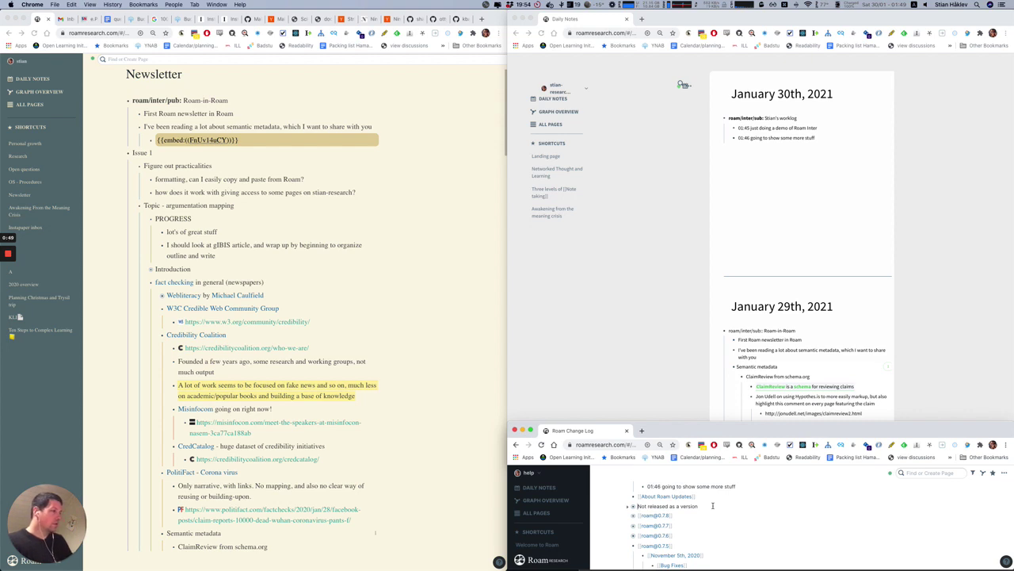
{"action": "key", "text": "Return"}
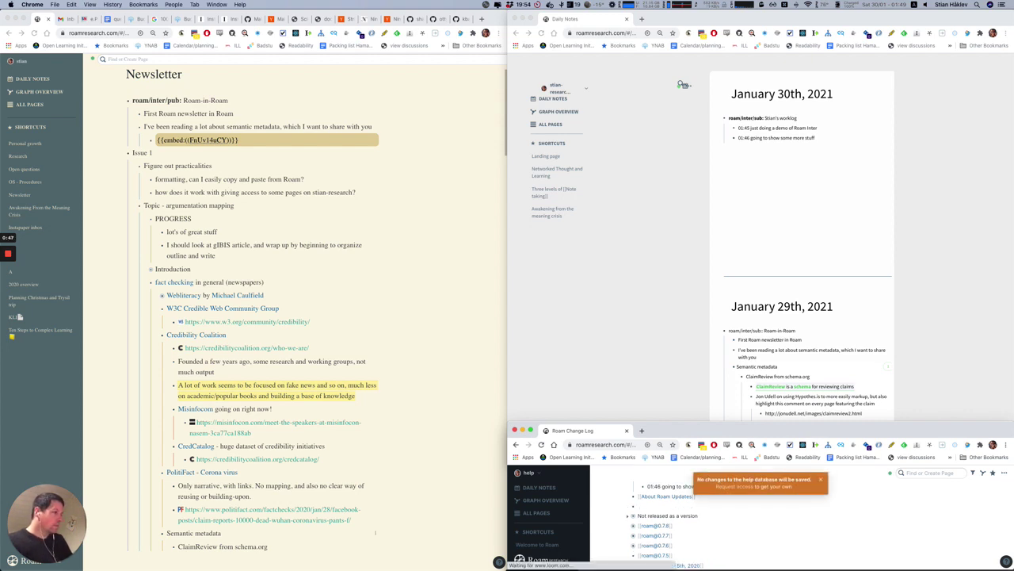
{"action": "key", "text": "Tab"}
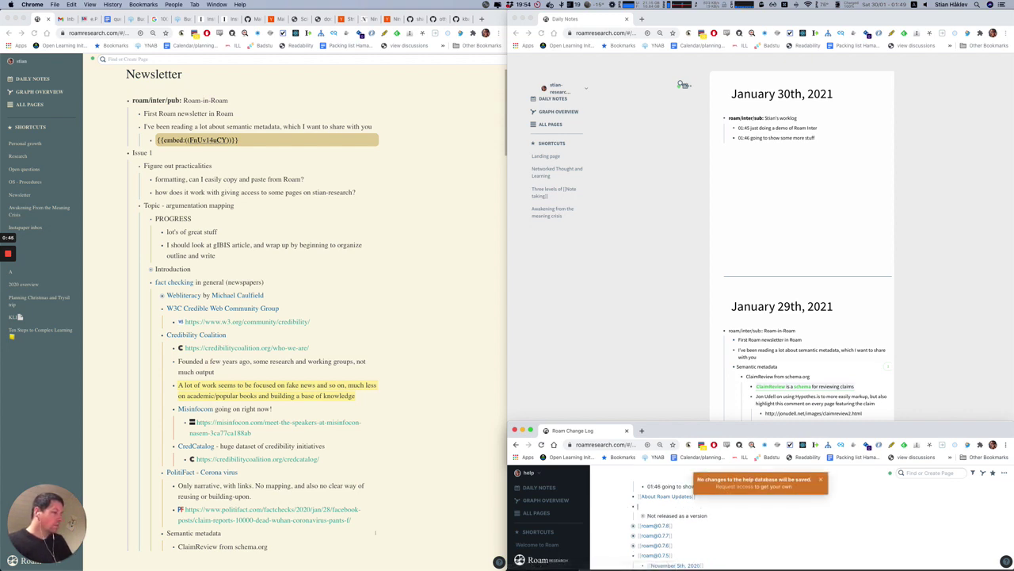
{"action": "key", "text": "Up"}
{"action": "type", "text": "roam/inter"}
{"action": "type", "text": "/pub:: Not released"}
{"action": "left_click", "coordinate": [744, 197]}
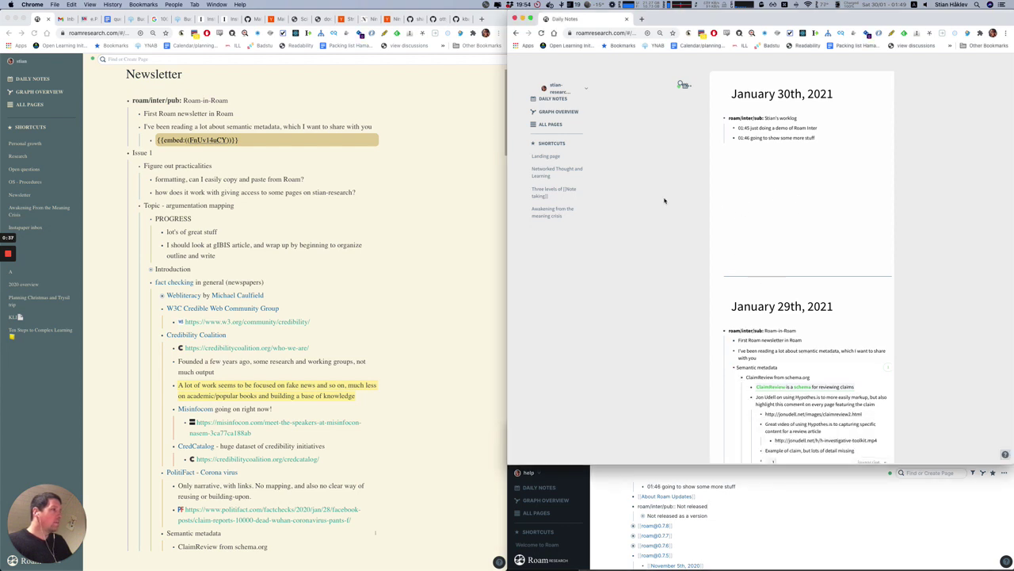
{"action": "key", "text": "ctrl+u"}
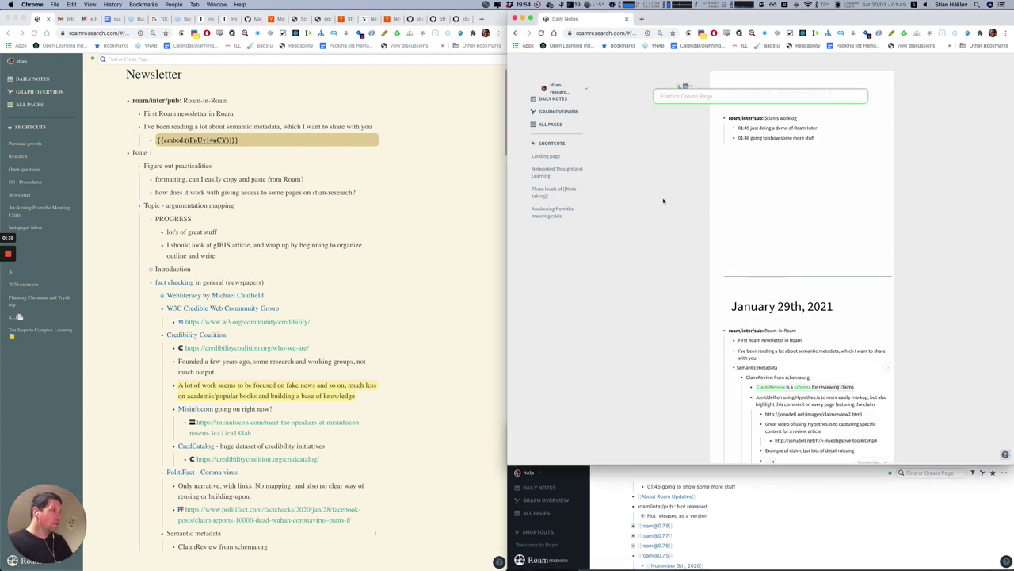
Create a 'changelog' page containing 'roam/inter/pub:: Not released' and dismiss the sync warning
{"action": "type", "text": "changelog"}
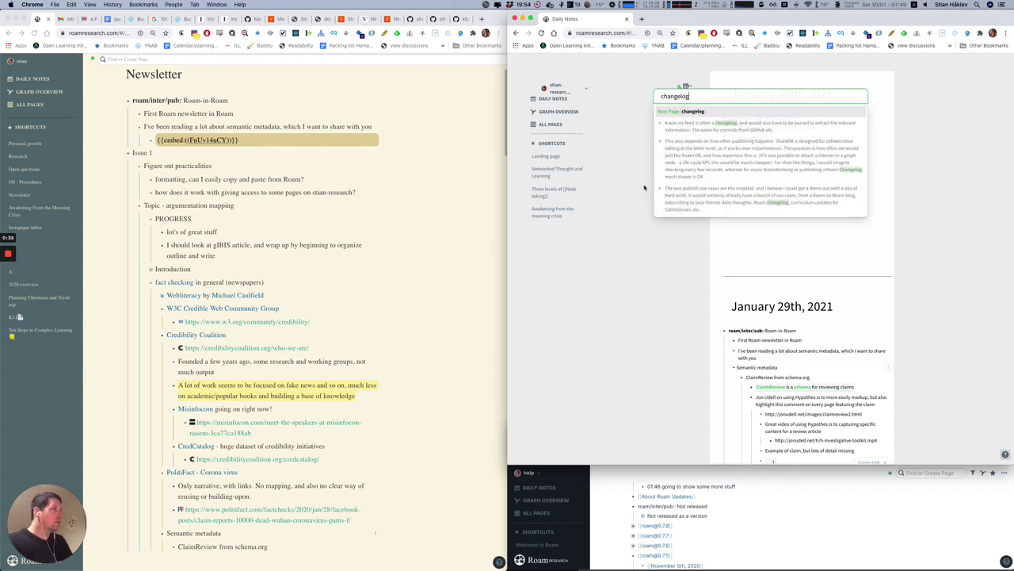
{"action": "key", "text": "Return"}
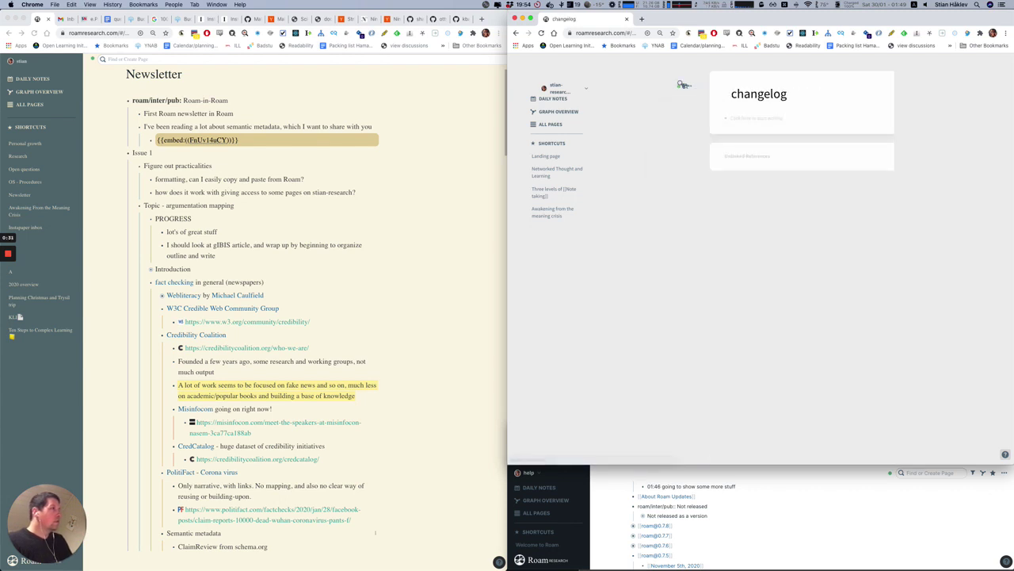
{"action": "type", "text": "roam/inter/pub::"}
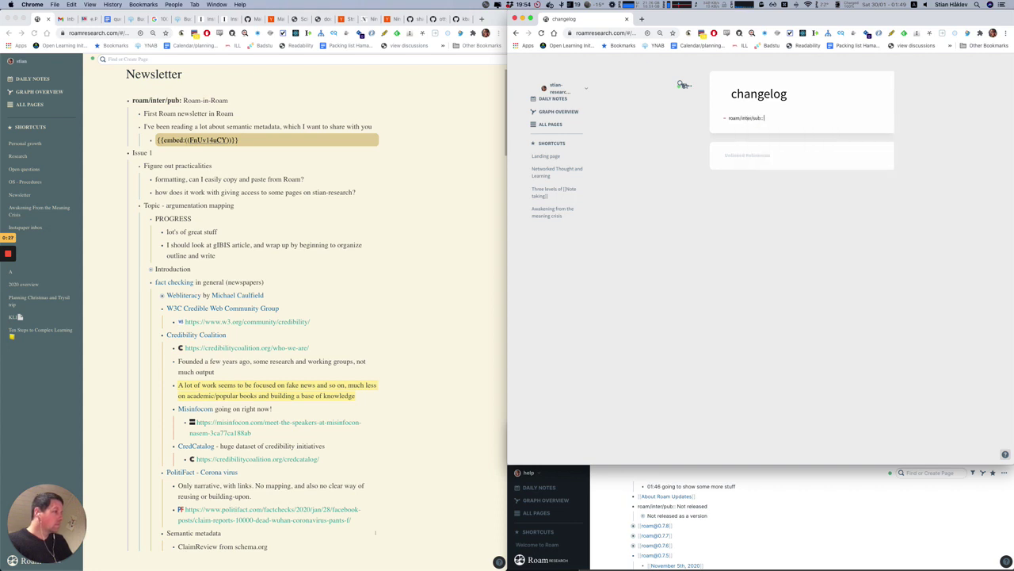
{"action": "type", "text": " Not released"}
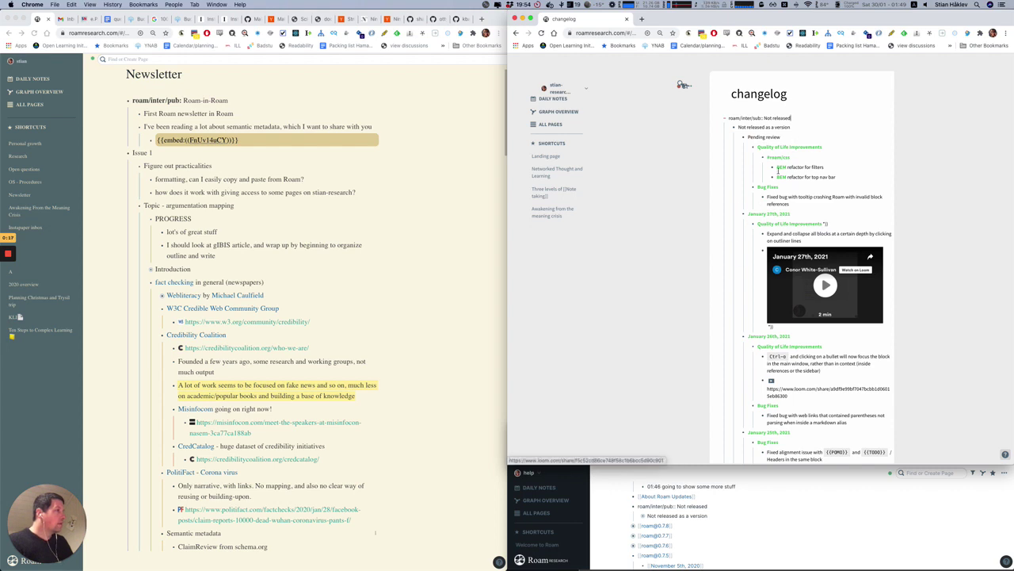
{"action": "scroll", "coordinate": [776, 238], "scroll_direction": "down", "scroll_amount": 5}
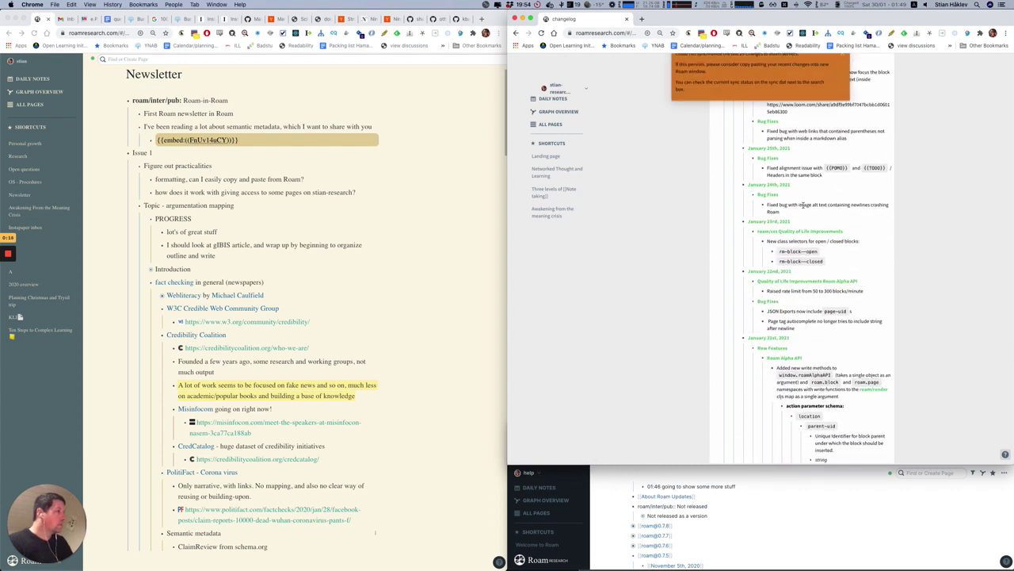
{"action": "scroll", "coordinate": [803, 204], "scroll_direction": "up", "scroll_amount": 10}
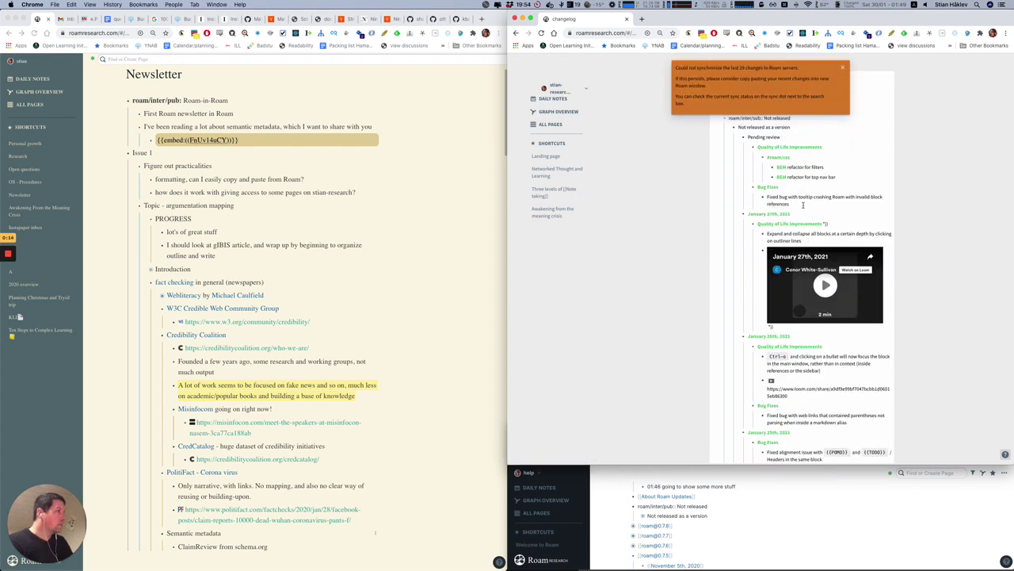
{"action": "left_click", "coordinate": [842, 68]}
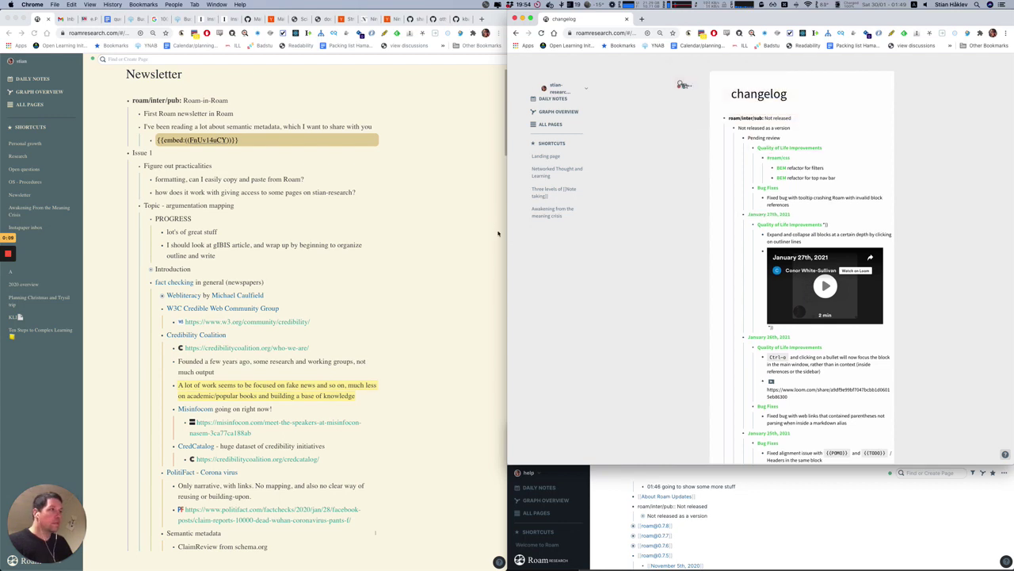
Open January 29th, 2021 and append 'overview' to the embedded Semantic metadata block
{"action": "key", "text": "alt+shift+d"}
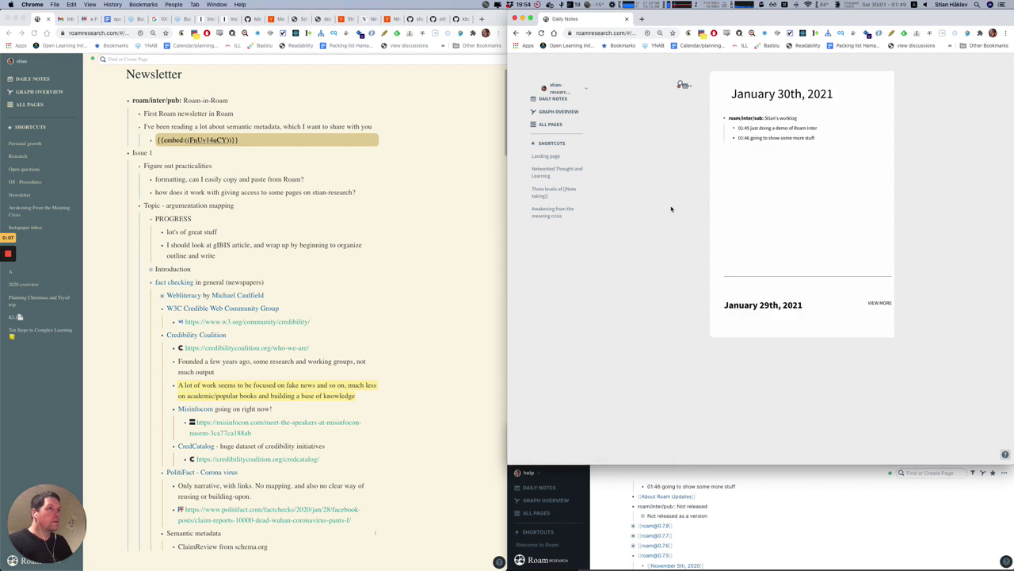
{"action": "left_click", "coordinate": [309, 170]}
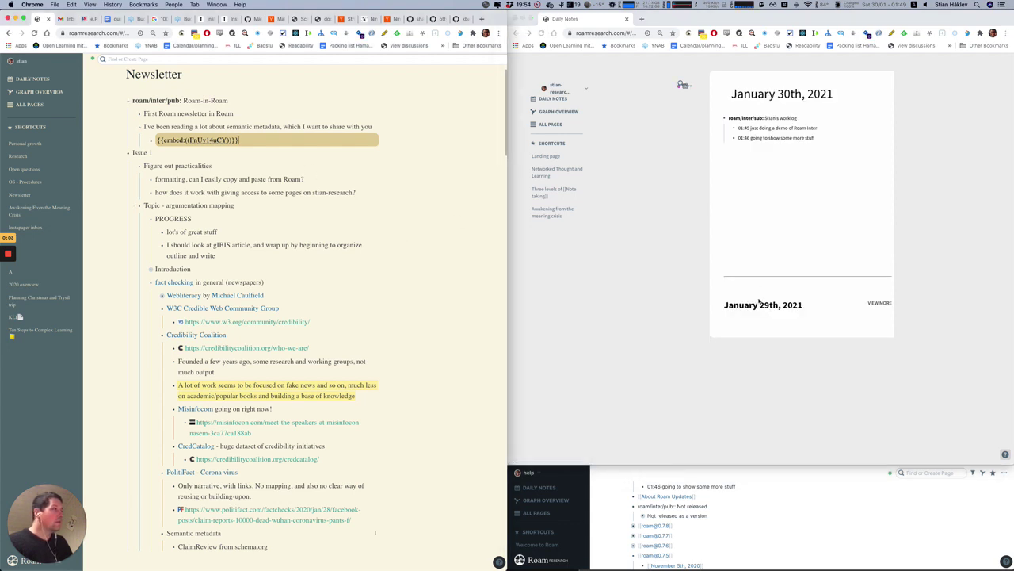
{"action": "left_click", "coordinate": [880, 303]}
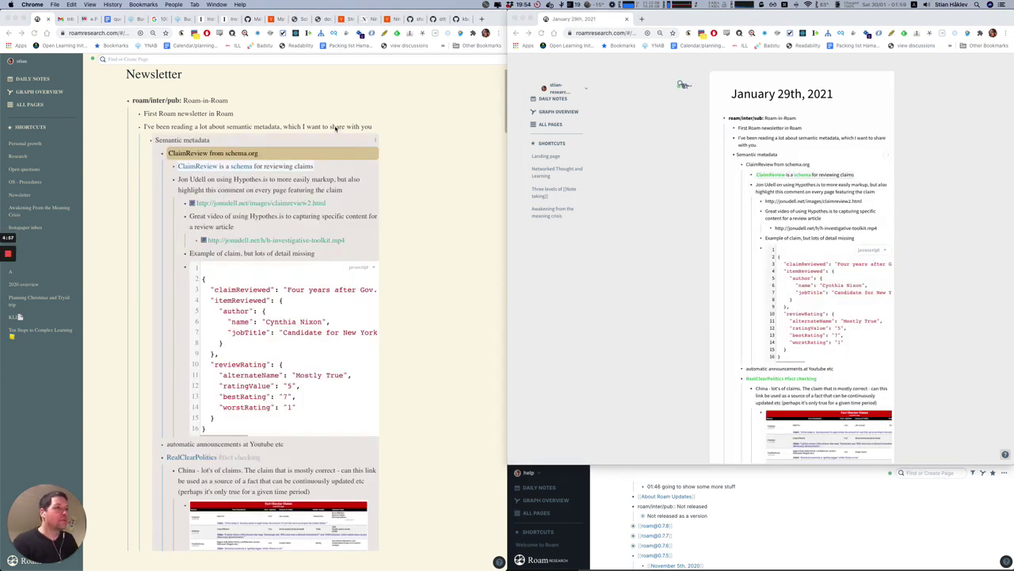
{"action": "left_click", "coordinate": [306, 127]}
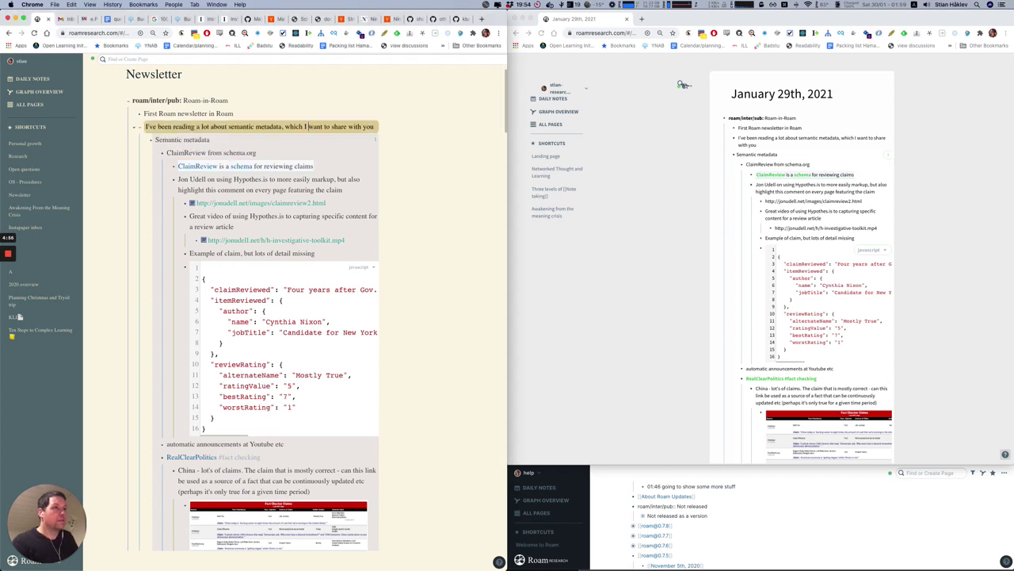
{"action": "key", "text": "Down"}
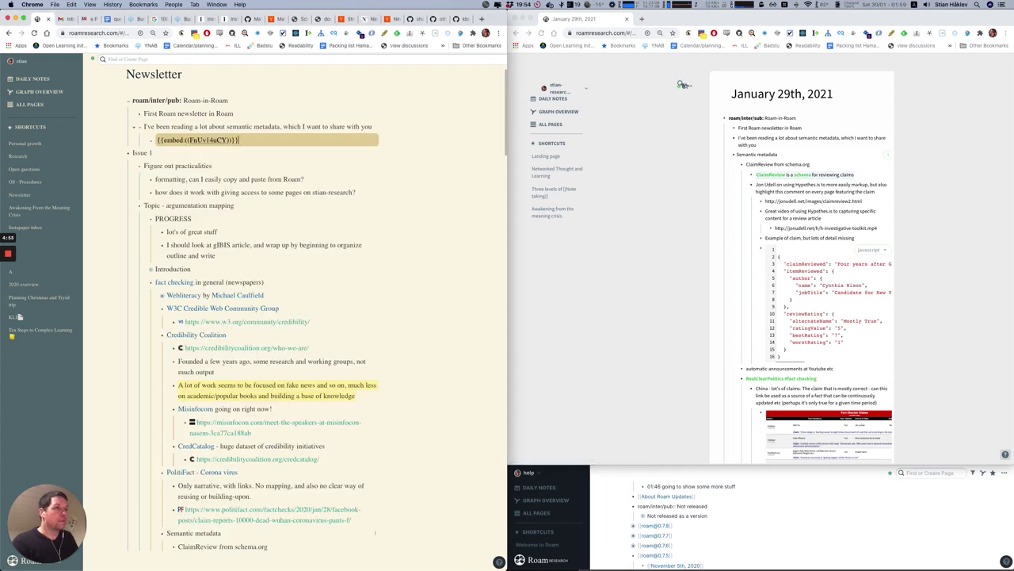
{"action": "key", "text": "Up"}
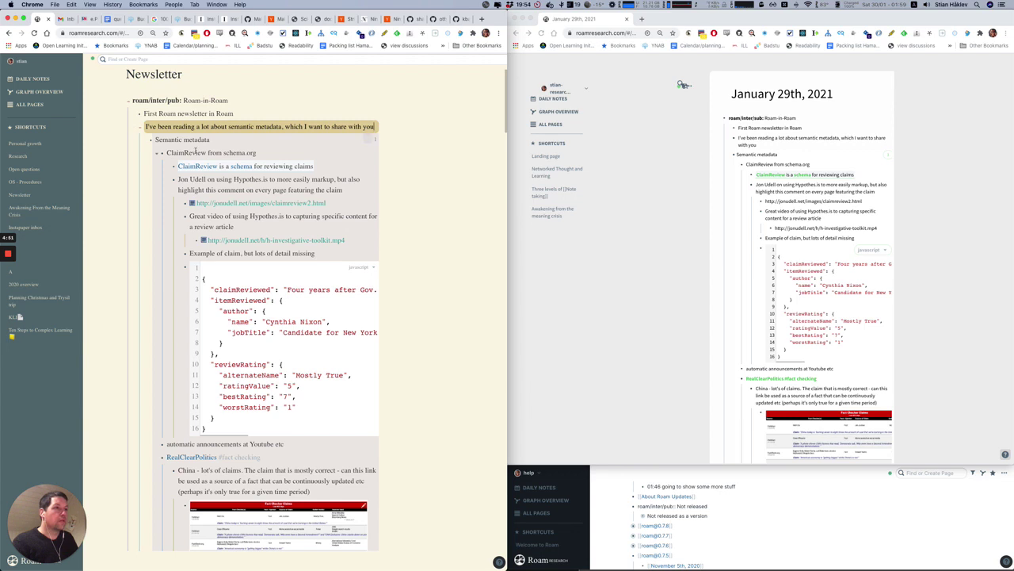
{"action": "left_click", "coordinate": [213, 139]}
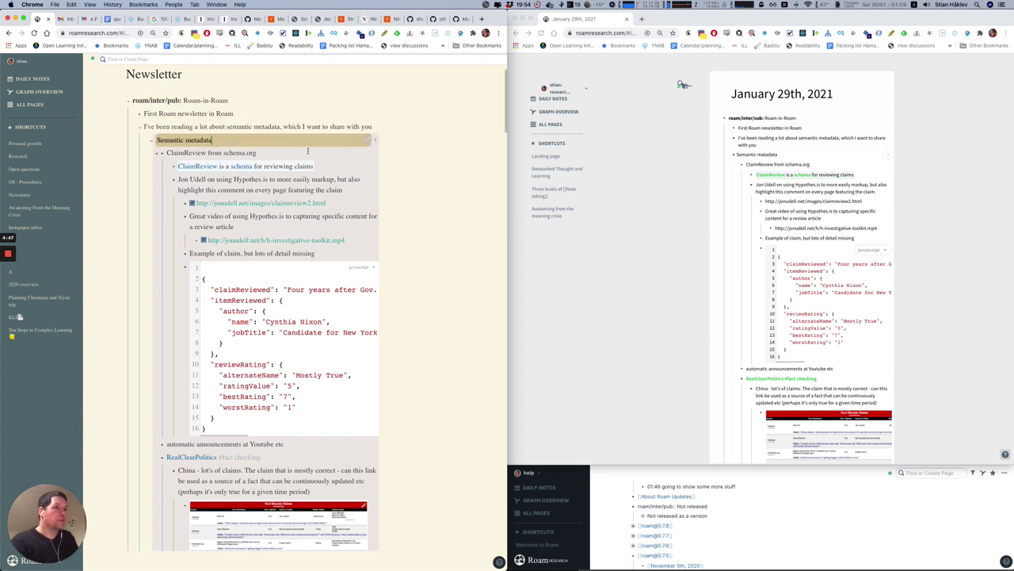
{"action": "type", "text": " overview"}
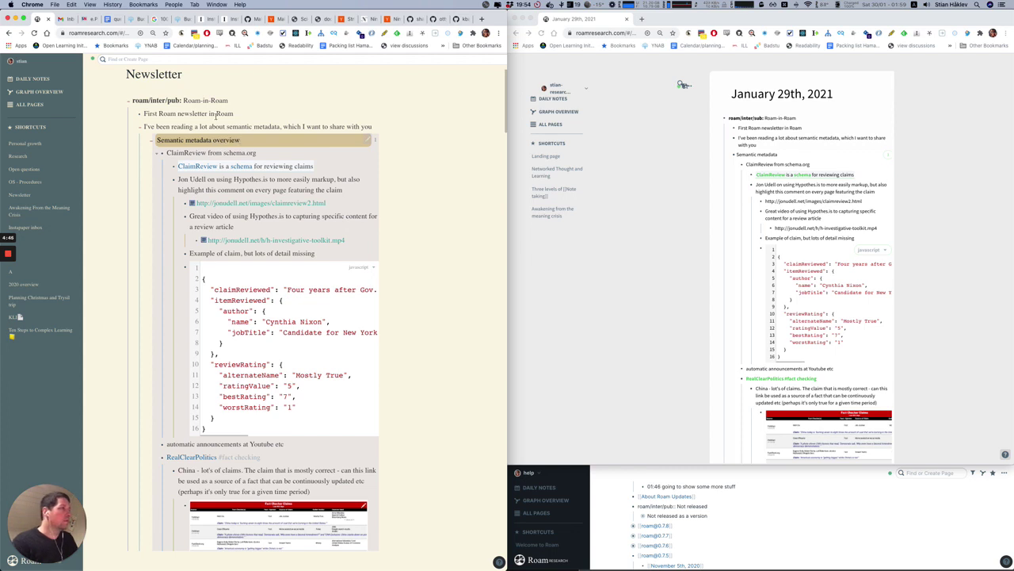